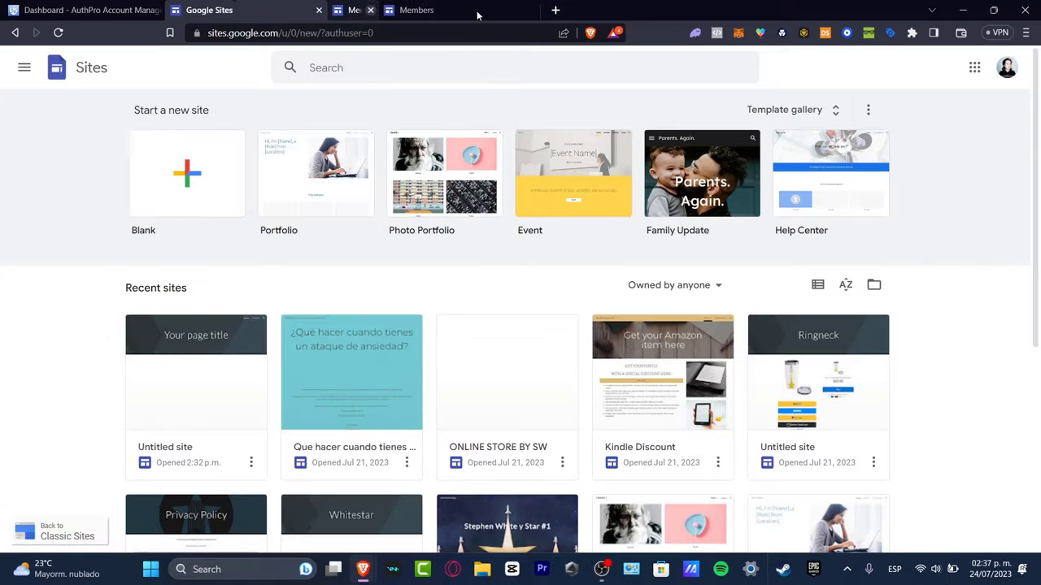
# Close the two Members tabs and search the web for 'portfolio landing page'
pyautogui.click(478, 10)
pyautogui.click(477, 10)
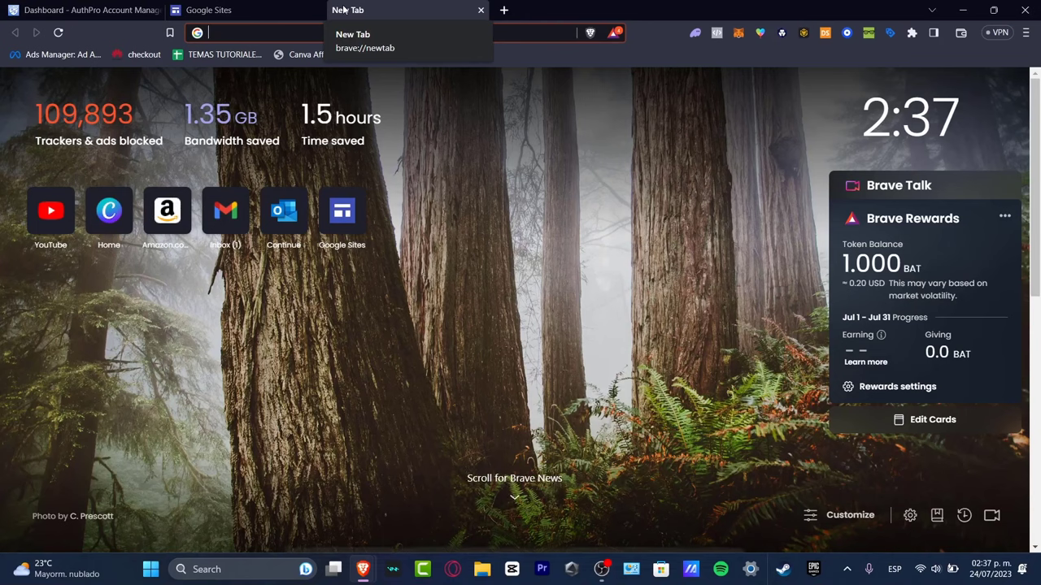
pyautogui.write('portf')
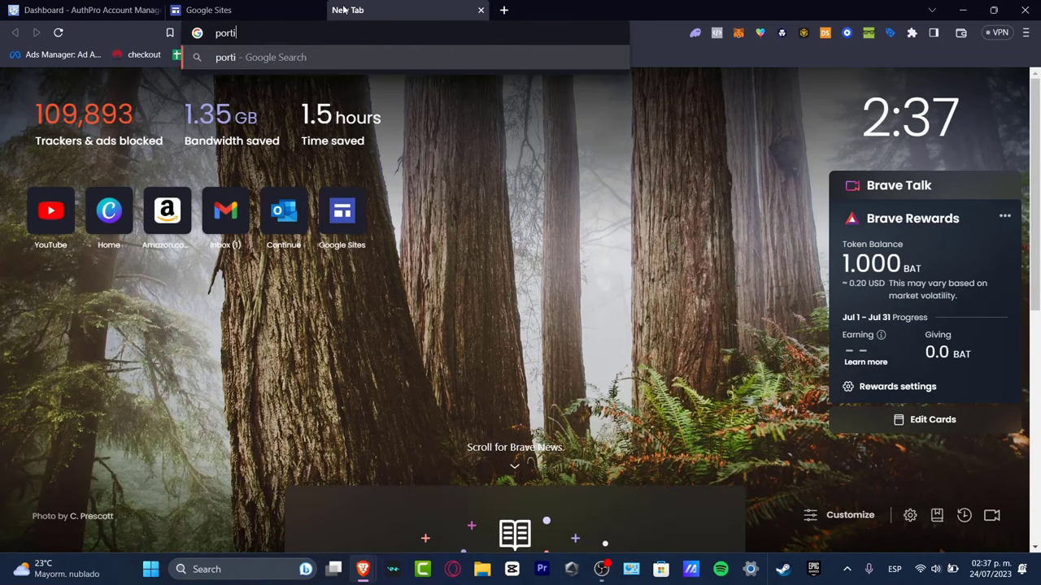
pyautogui.write('olio landing page')
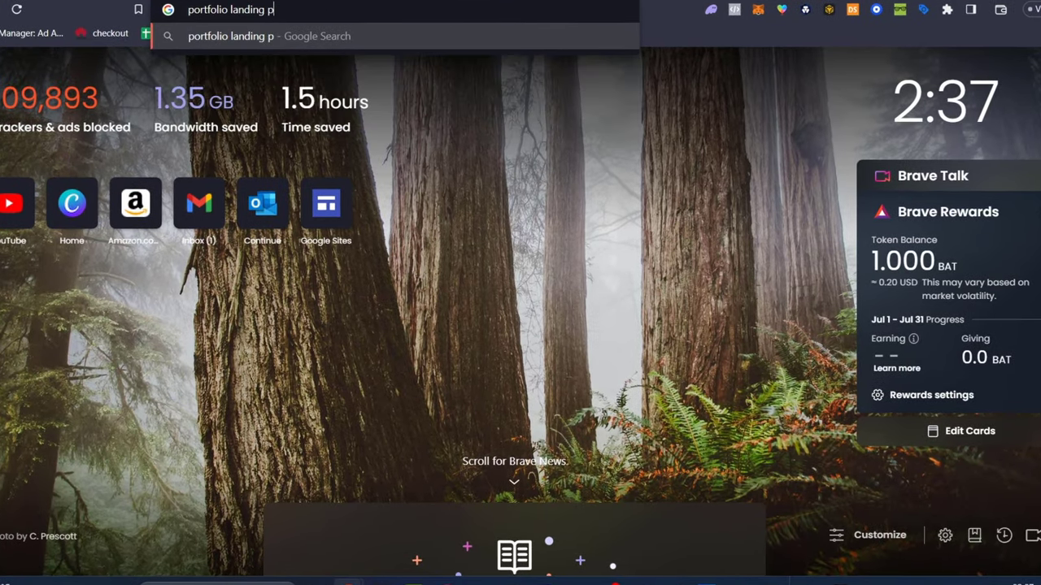
pyautogui.press('Return')
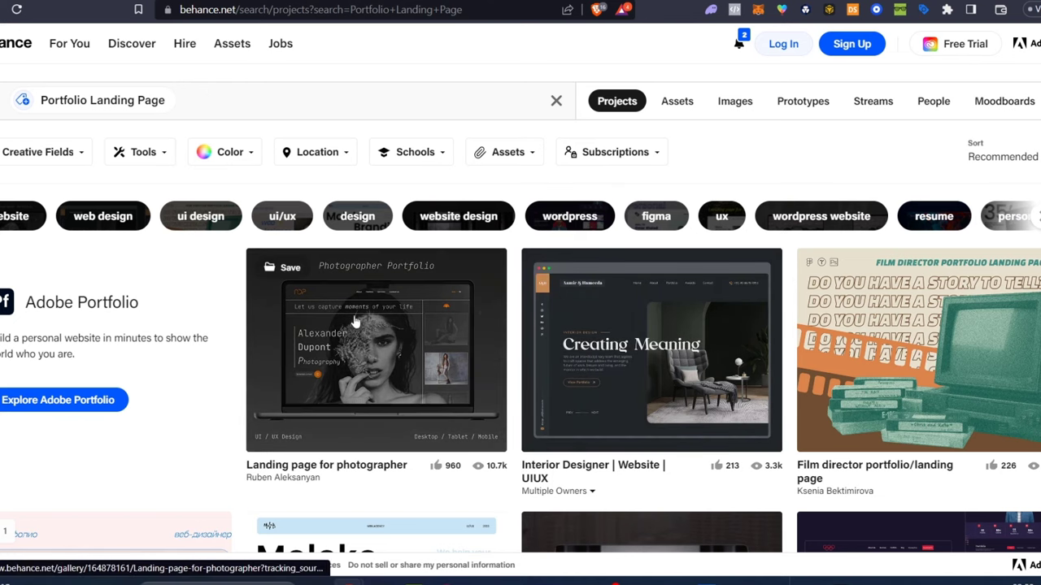
# Change the Behance search to 'portfolio content creator' and browse the project results
pyautogui.scroll(-3, 651, 366)
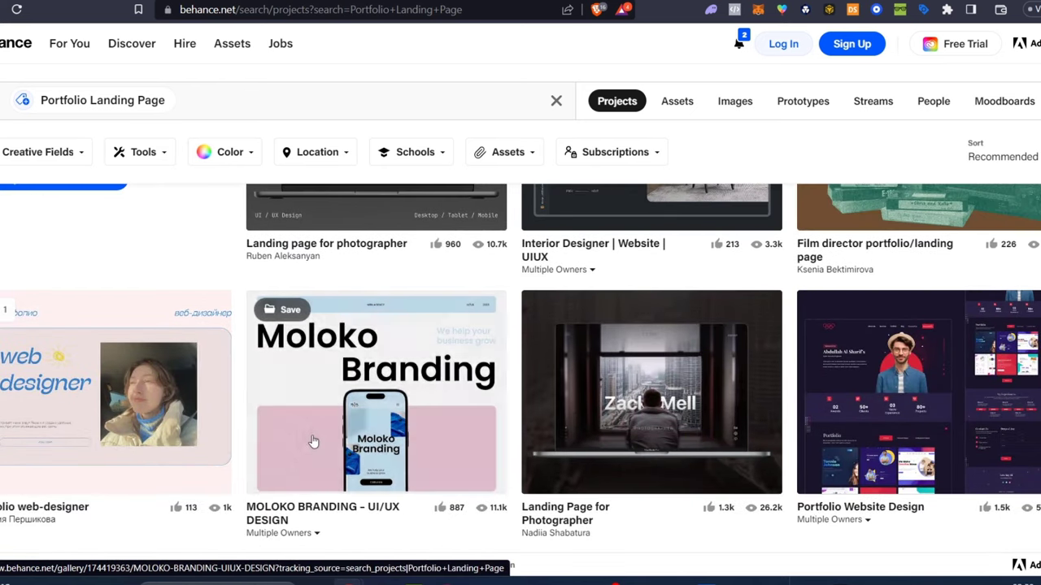
pyautogui.tripleClick(231, 102)
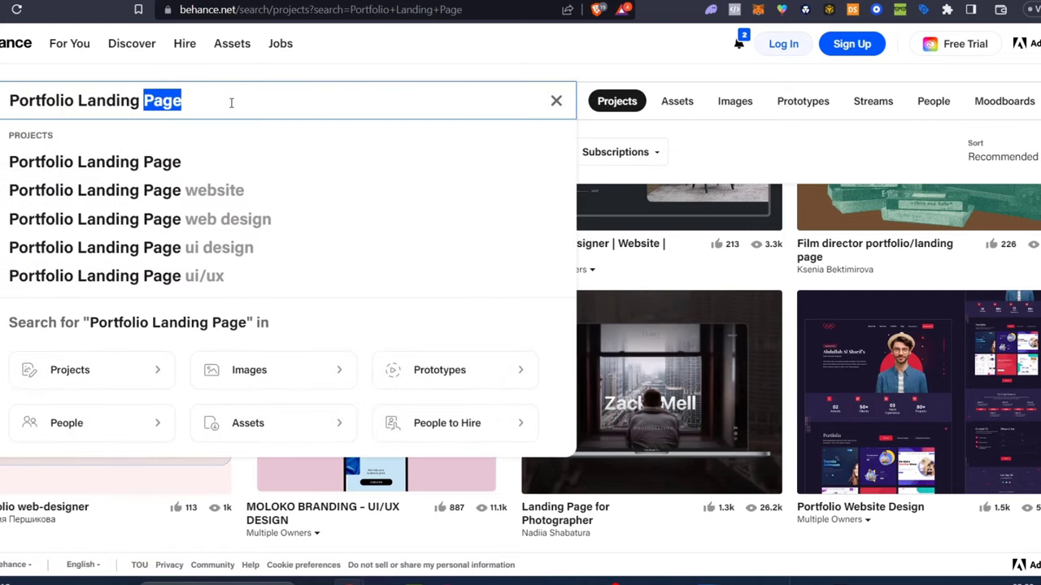
pyautogui.write('portf')
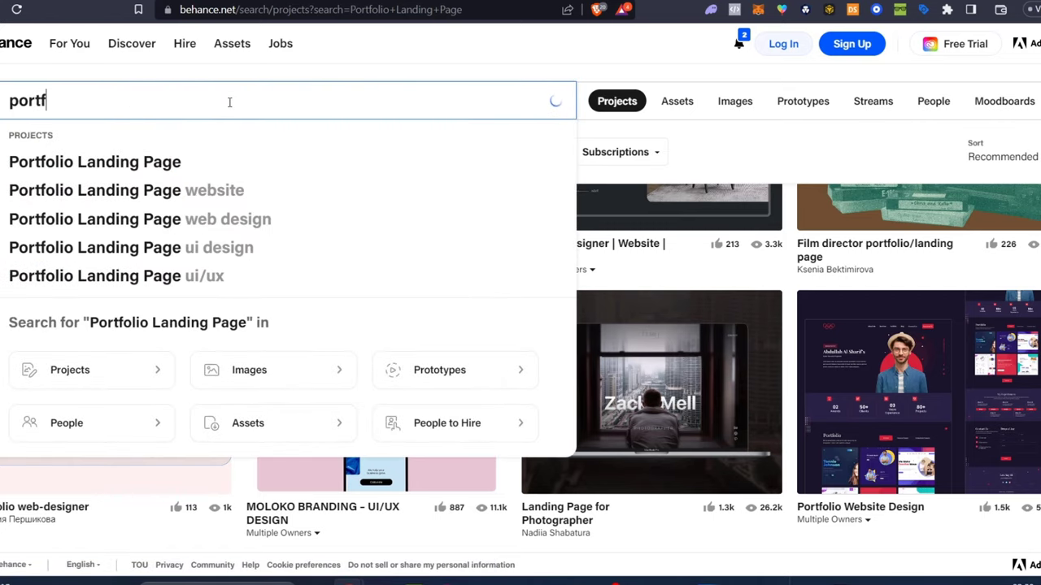
pyautogui.write('olio cr')
pyautogui.press('BackSpace')
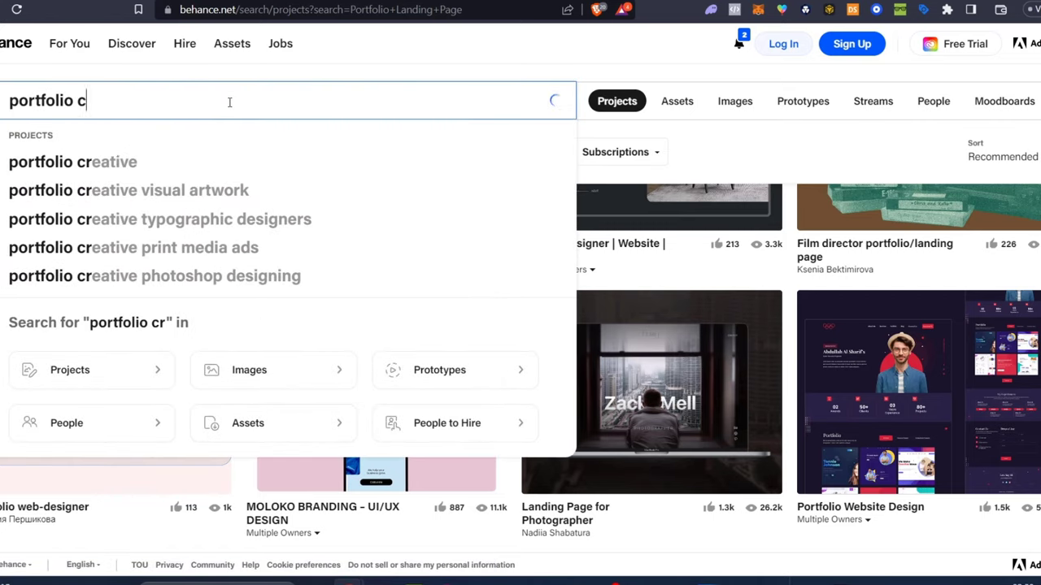
pyautogui.write('ontne')
pyautogui.press('BackSpace')
pyautogui.press('BackSpace')
pyautogui.write('ent creator')
pyautogui.press('Return')
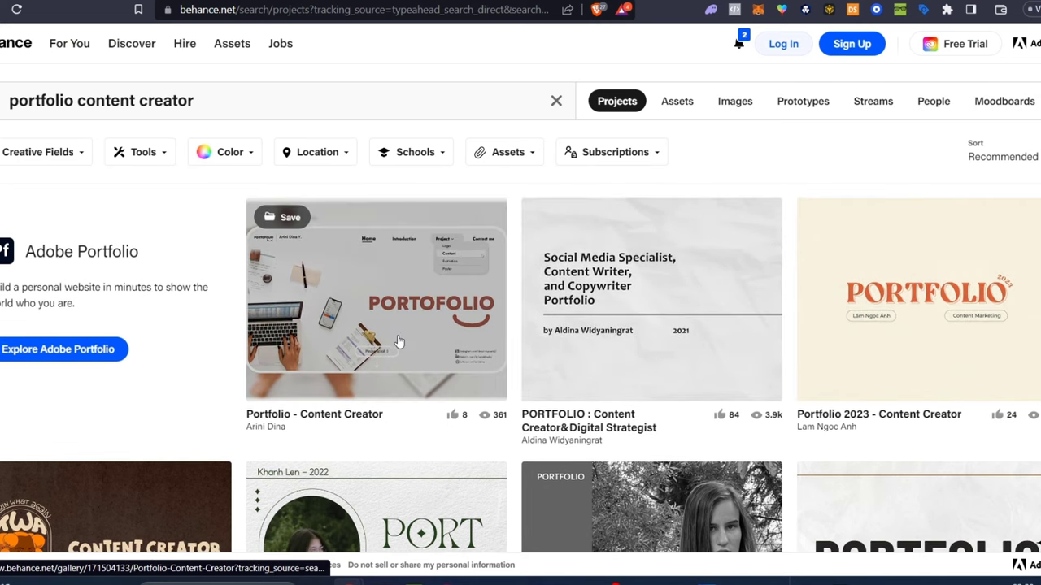
pyautogui.scroll(-3, 397, 280)
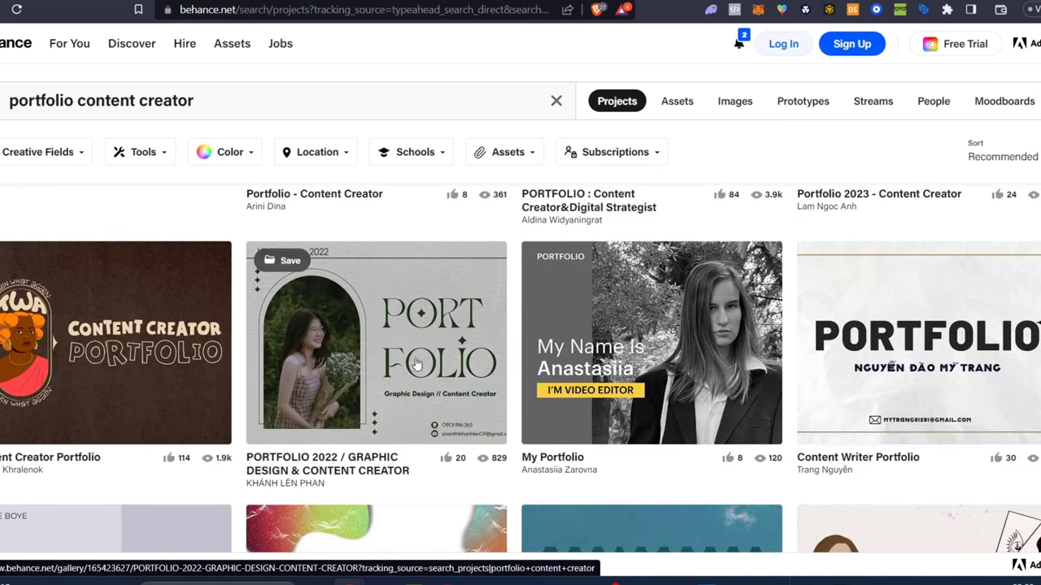
# Open Behance's Content Creator Portfolio project and scroll through its sections, then back to the cover
pyautogui.click(94, 365)
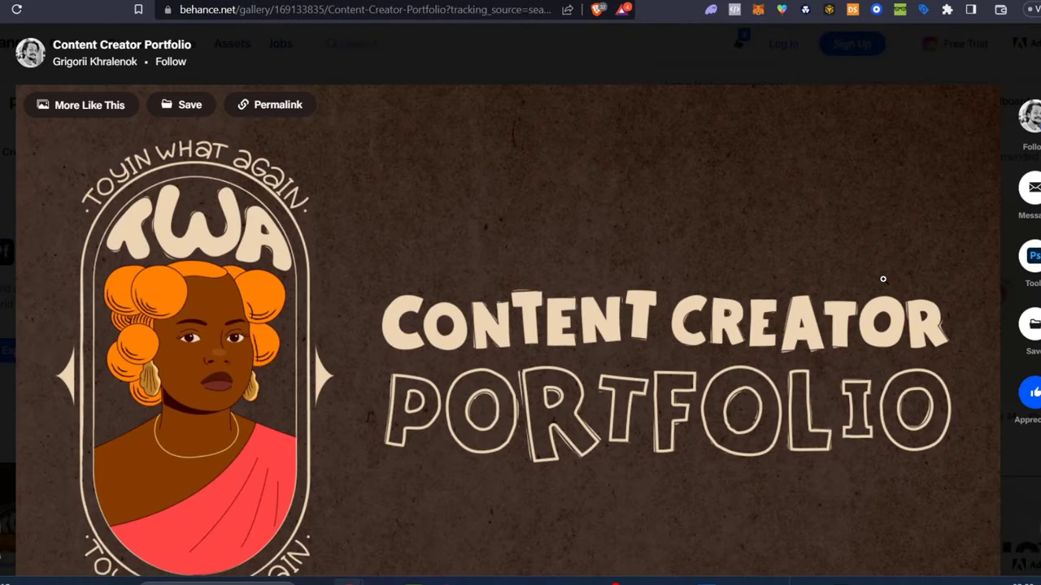
pyautogui.scroll(-10, 918, 316)
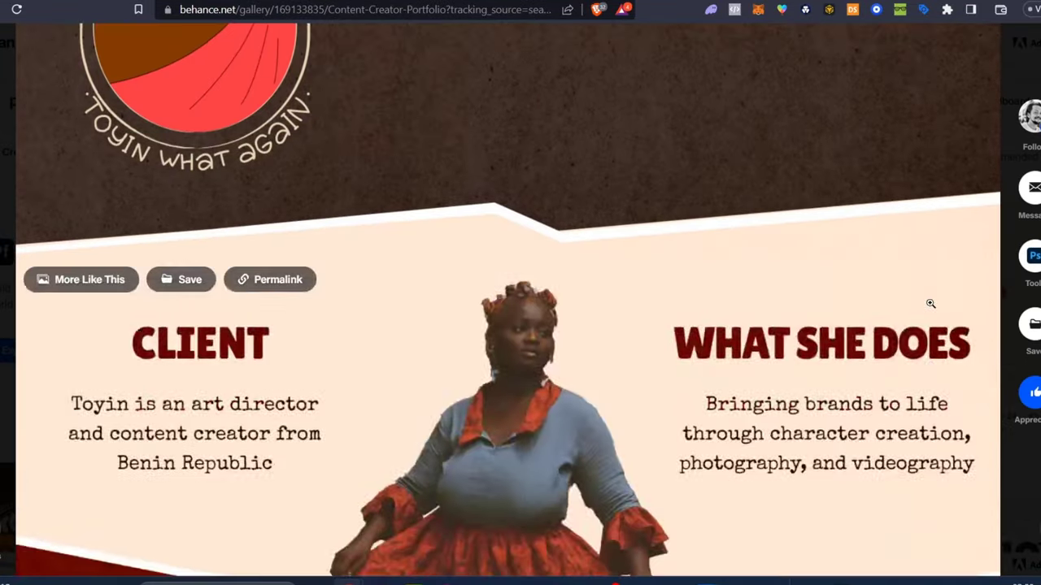
pyautogui.scroll(-15, 932, 294)
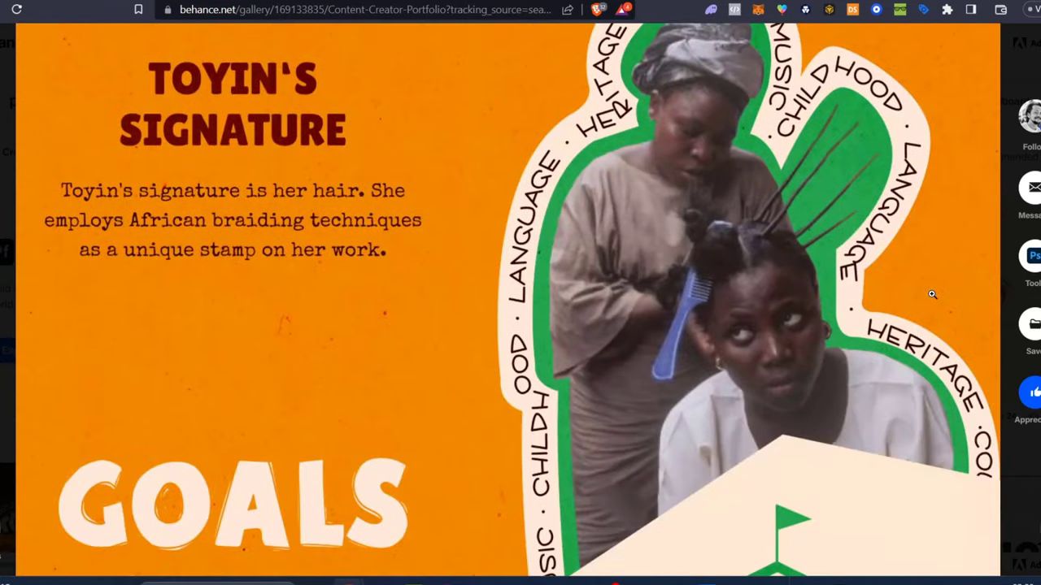
pyautogui.scroll(-10, 932, 293)
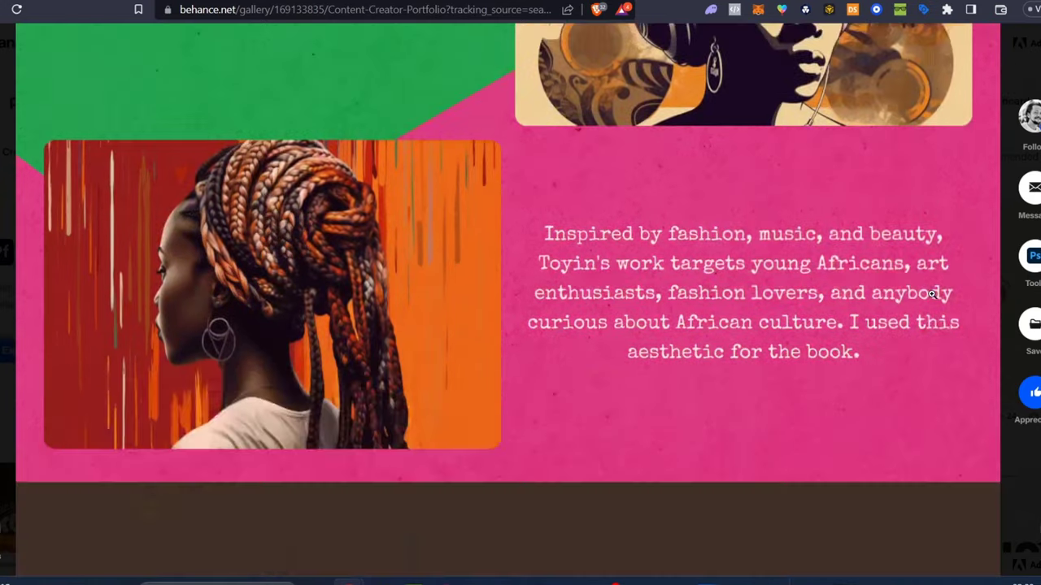
pyautogui.scroll(20, 932, 299)
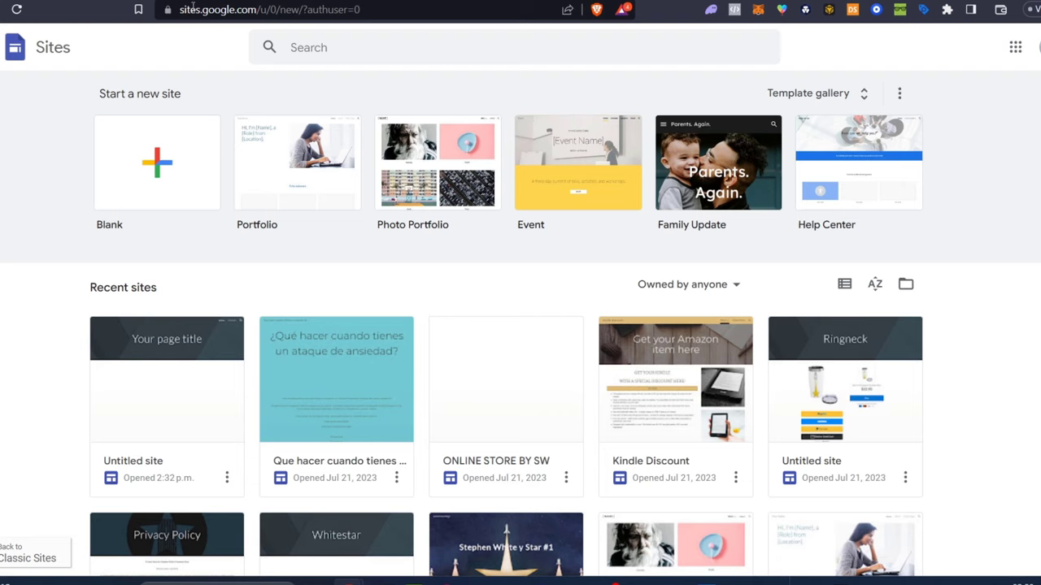
# Browse the Template gallery and create a site from the Portfolio template under Personal
pyautogui.moveTo(159, 98); pyautogui.dragTo(196, 103)
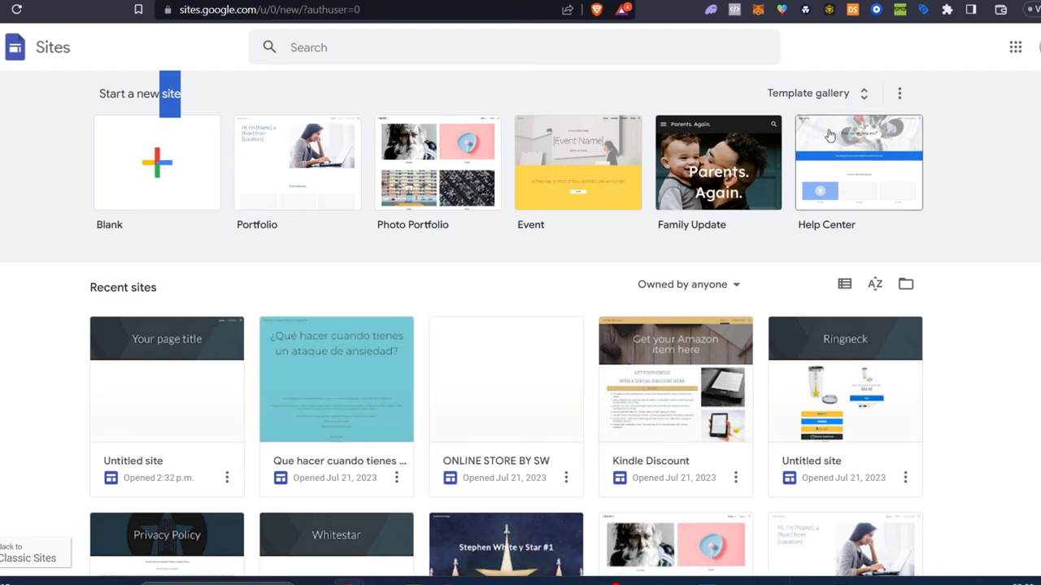
pyautogui.click(854, 93)
pyautogui.scroll(-8, 889, 271)
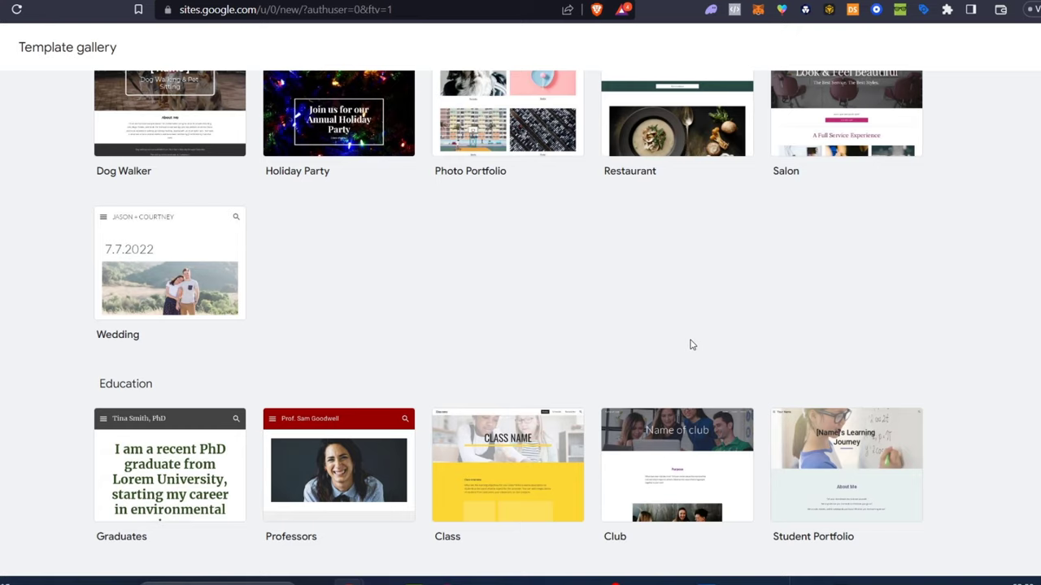
pyautogui.scroll(8, 691, 345)
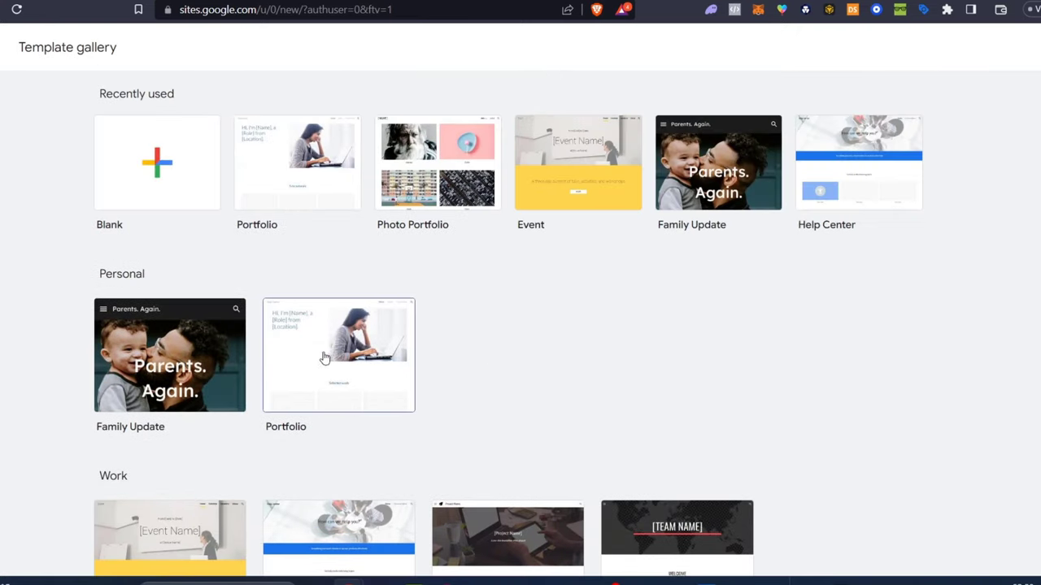
pyautogui.click(324, 358)
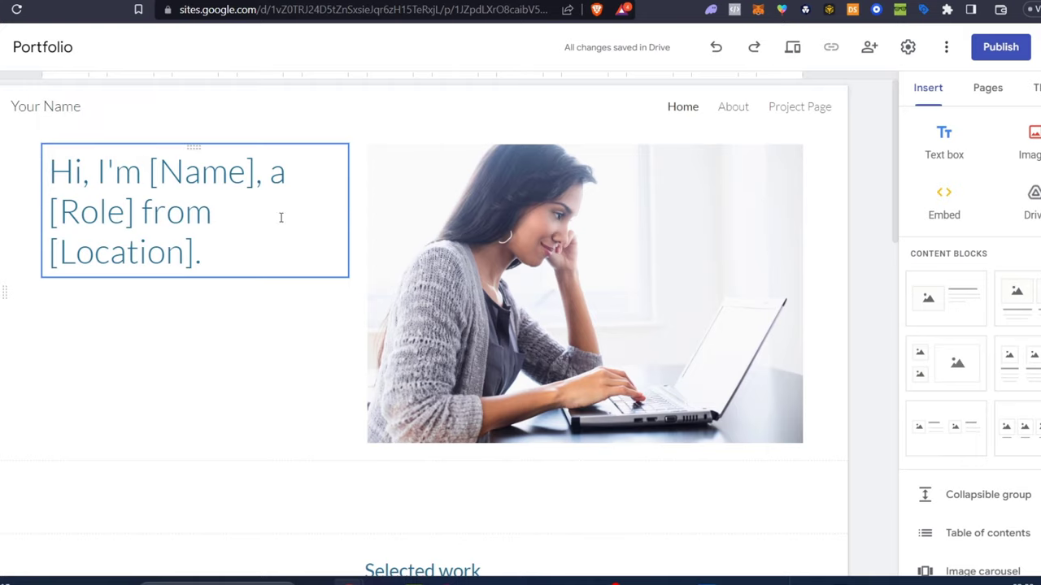
pyautogui.scroll(-5, 320, 200)
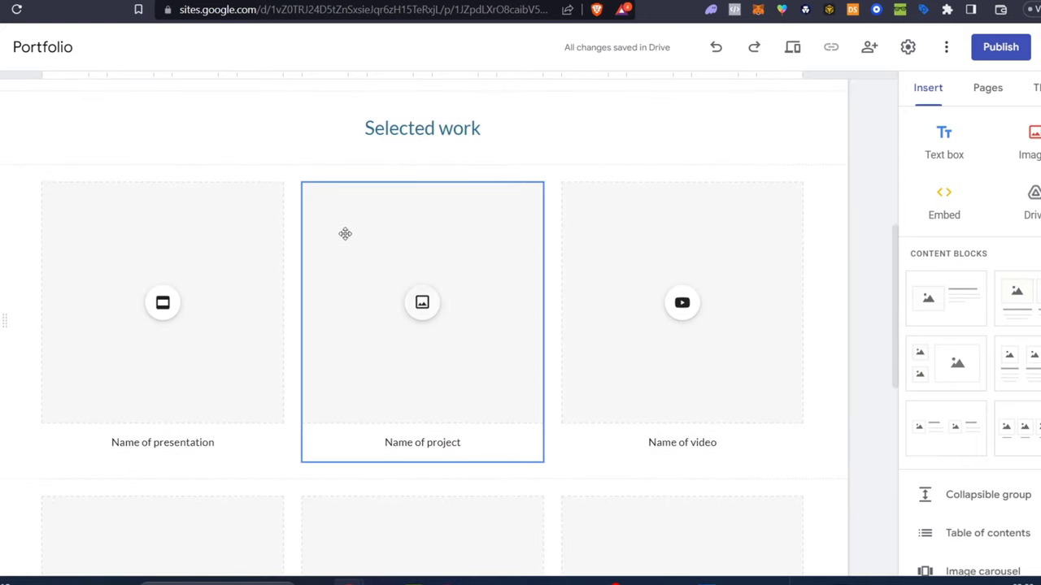
pyautogui.scroll(-3, 413, 263)
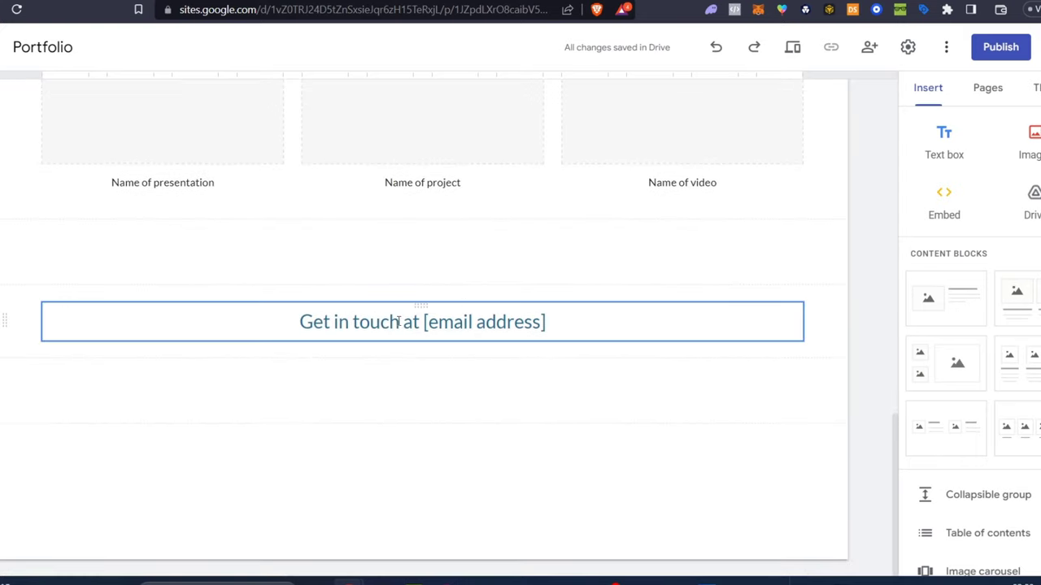
pyautogui.scroll(8, 678, 430)
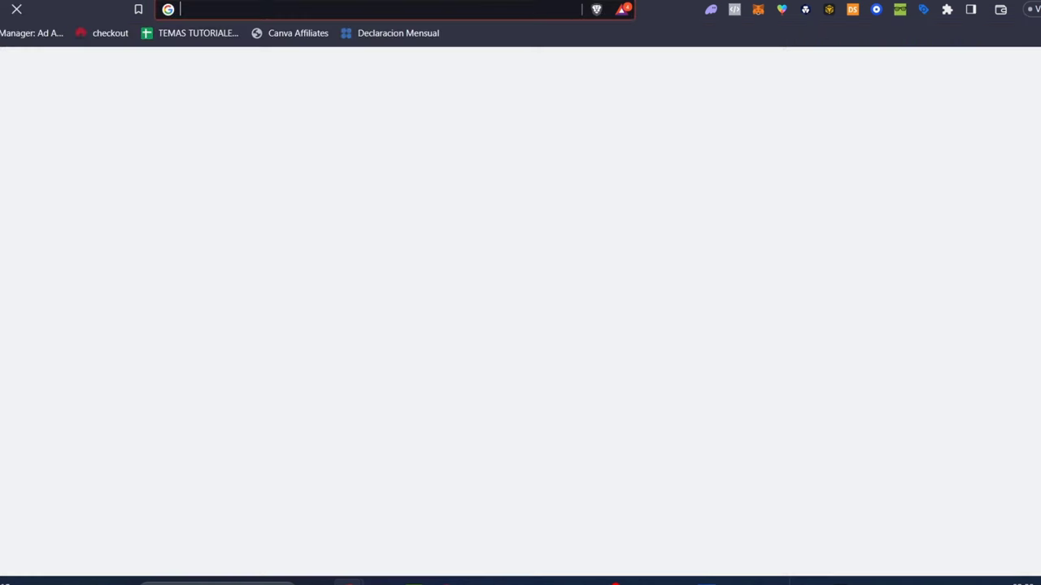
# Search Google for 'google sites free template' and open Steegle's Free Google Sites Templates page
pyautogui.write('google sit')
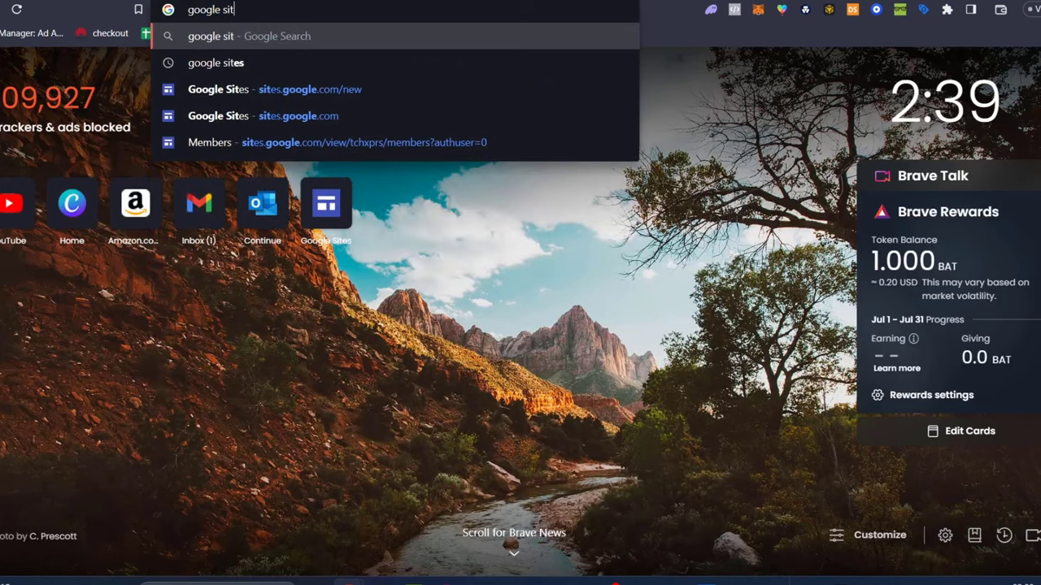
pyautogui.write('es free ta')
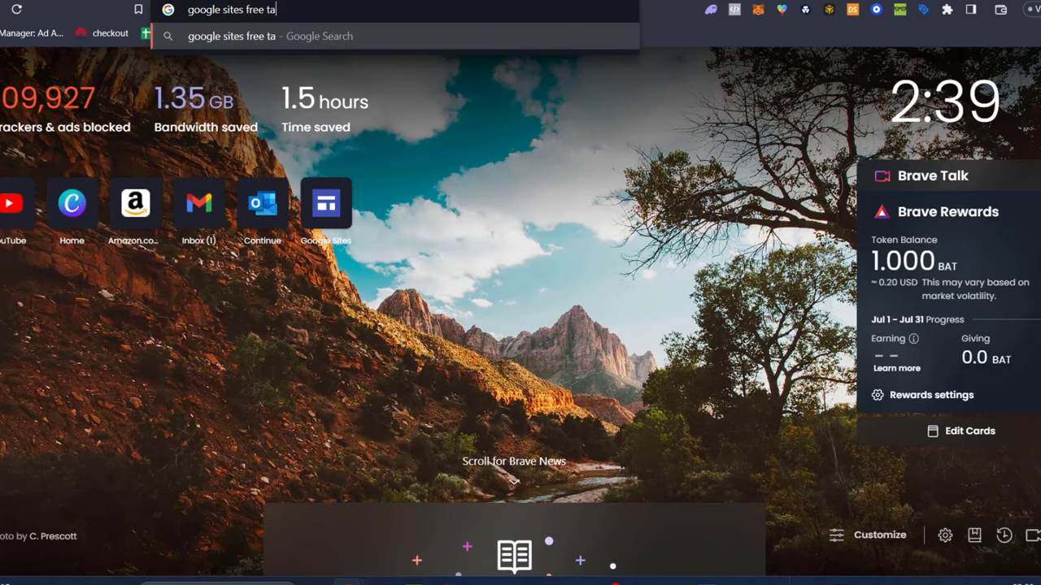
pyautogui.press('BackSpace')
pyautogui.write('emplate')
pyautogui.press('Return')
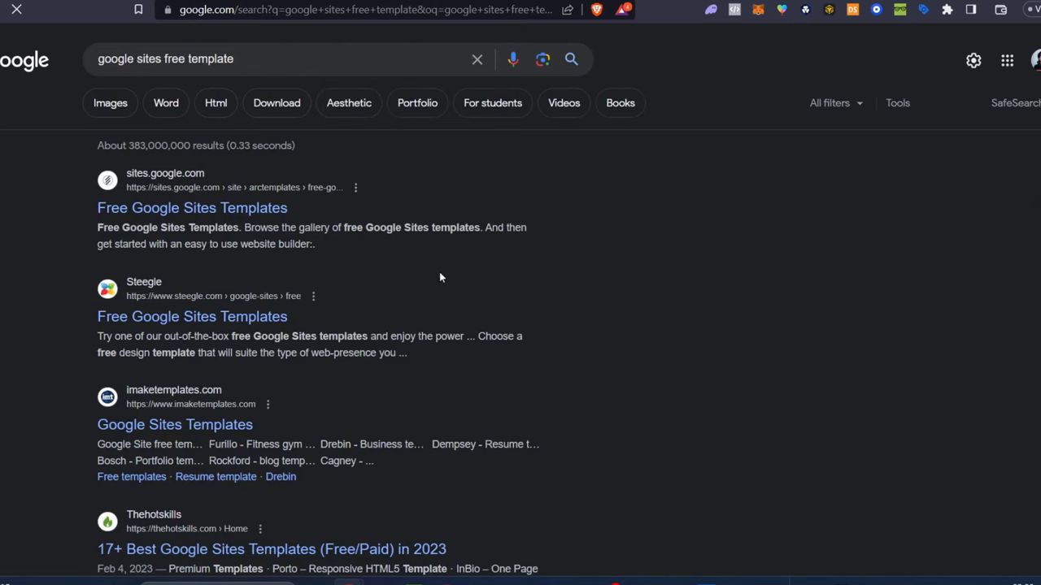
pyautogui.click(344, 317)
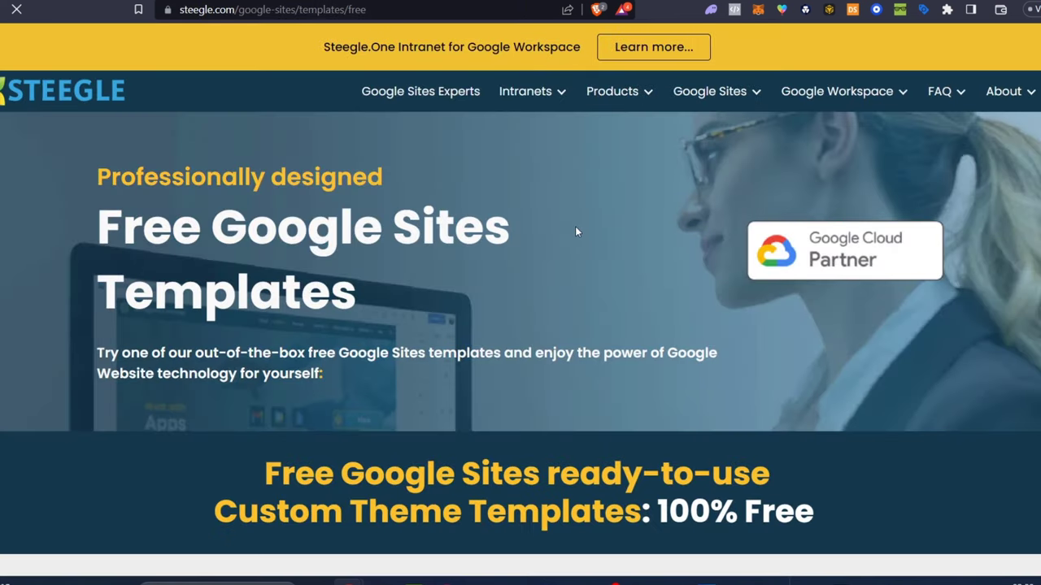
pyautogui.scroll(-5, 647, 286)
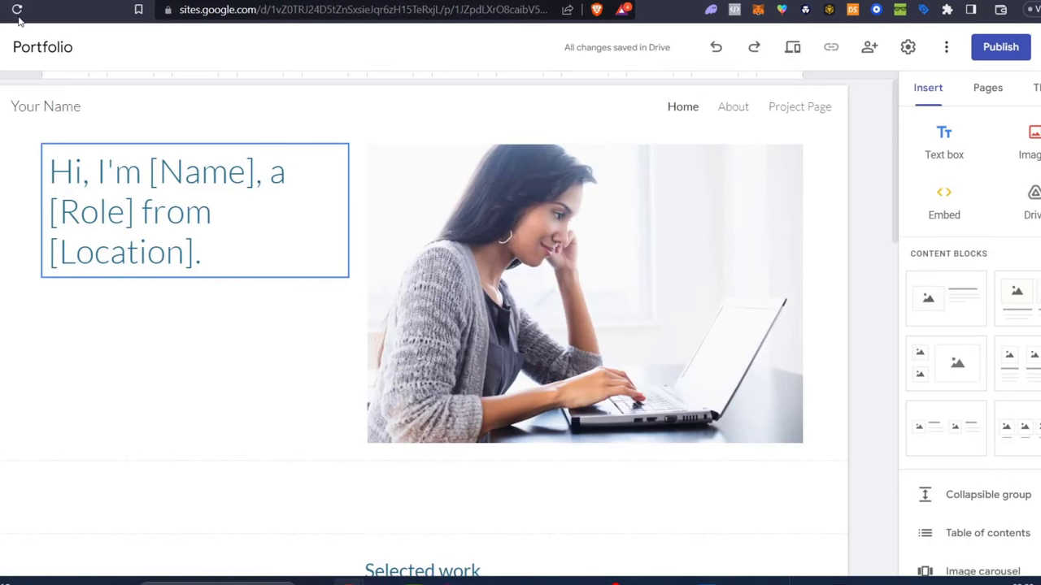
# Start a Blank site from the Sites home page and select its 'Your page title' box
pyautogui.click(16, 9)
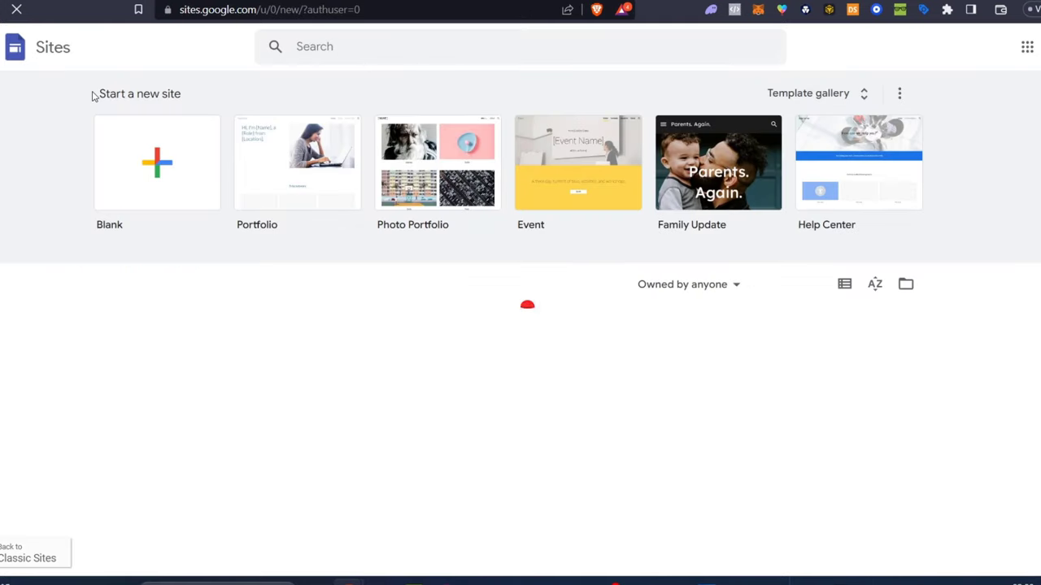
pyautogui.click(147, 170)
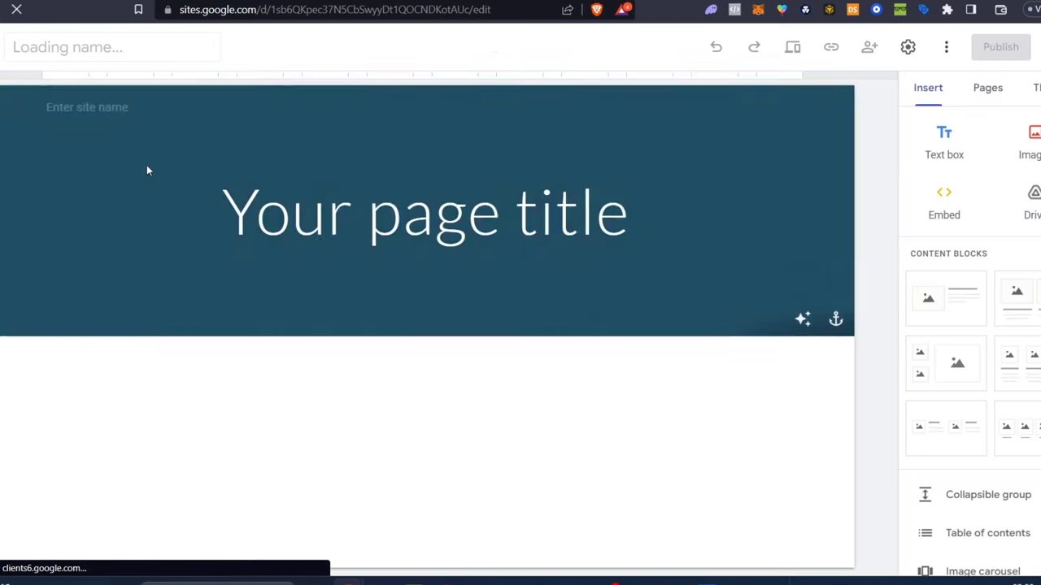
pyautogui.click(363, 244)
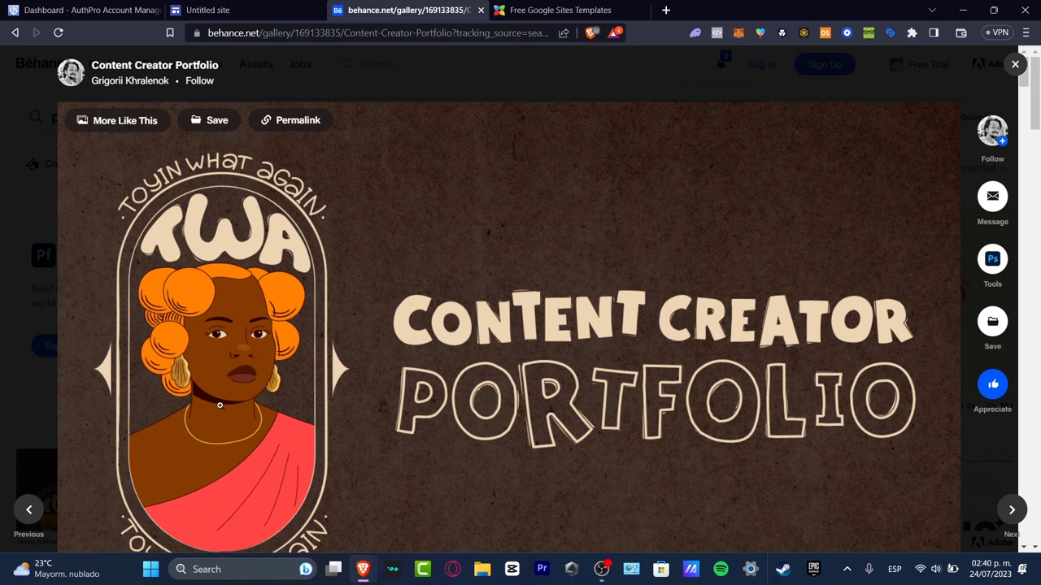
# Erase the Untitled site's page title text and delete its dark header section
pyautogui.click(250, 5)
pyautogui.click(503, 227)
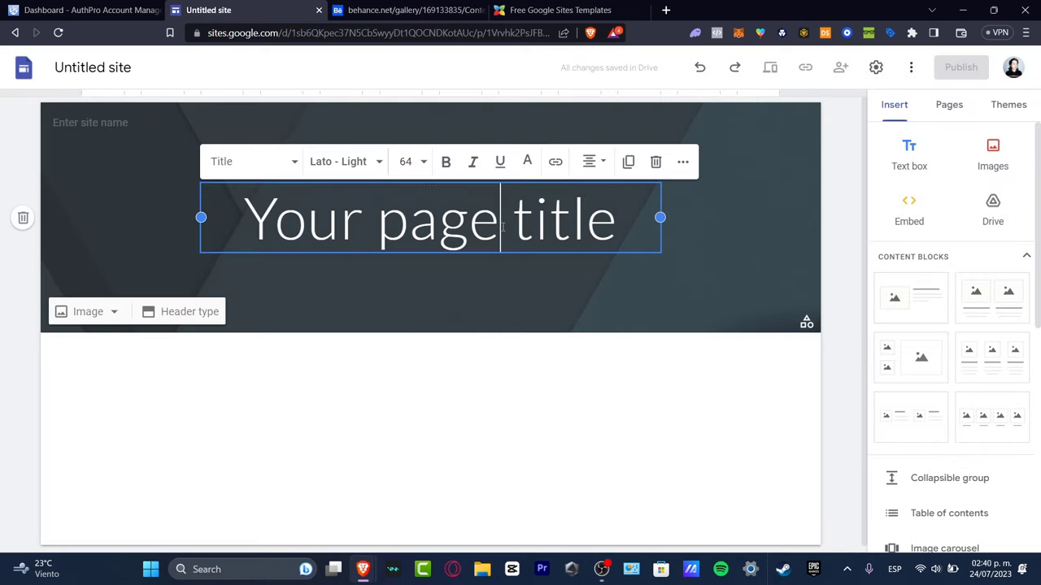
pyautogui.tripleClick(614, 219)
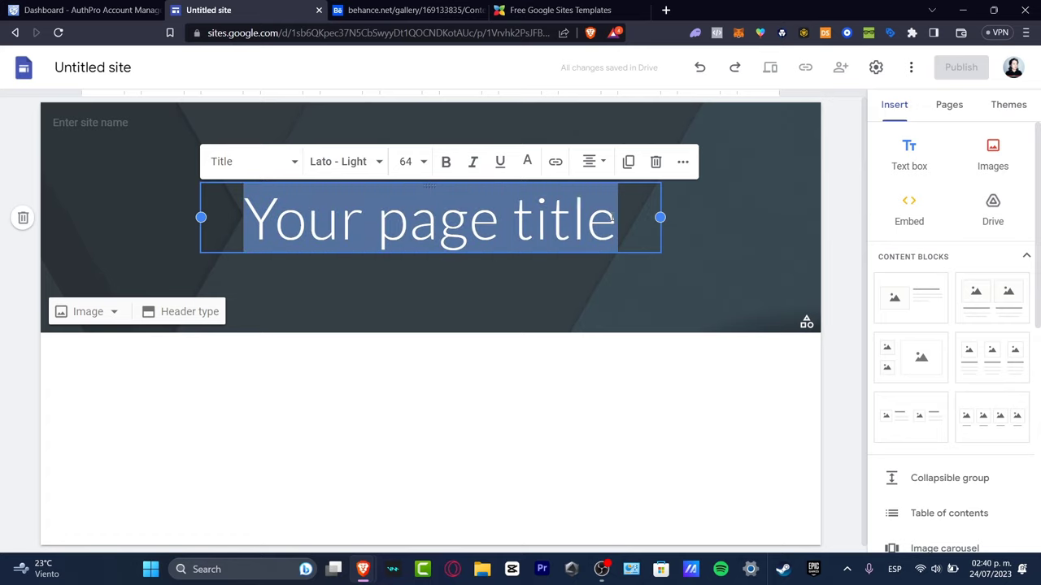
pyautogui.press('BackSpace')
pyautogui.click(705, 350)
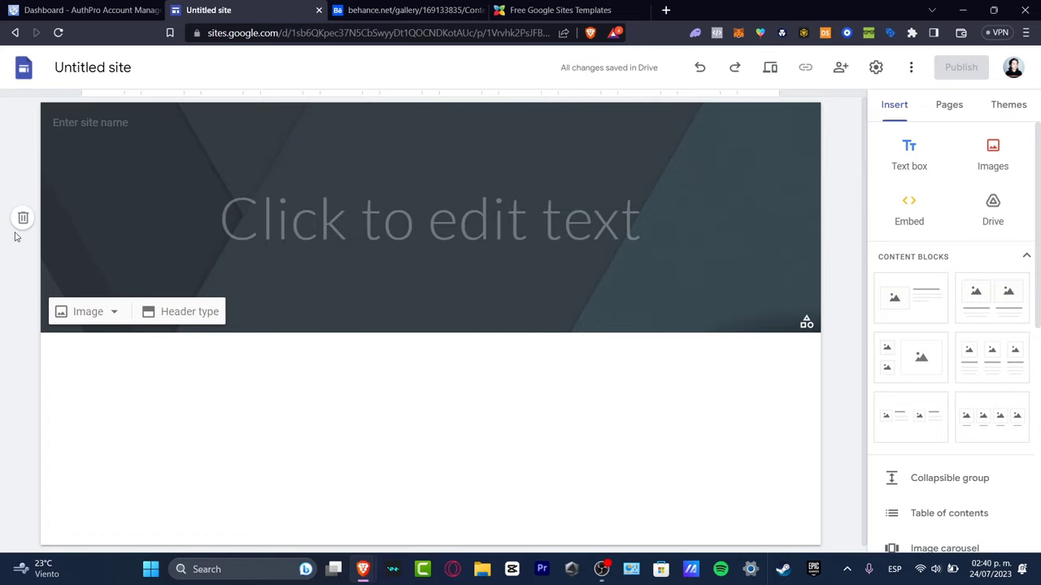
pyautogui.click(23, 220)
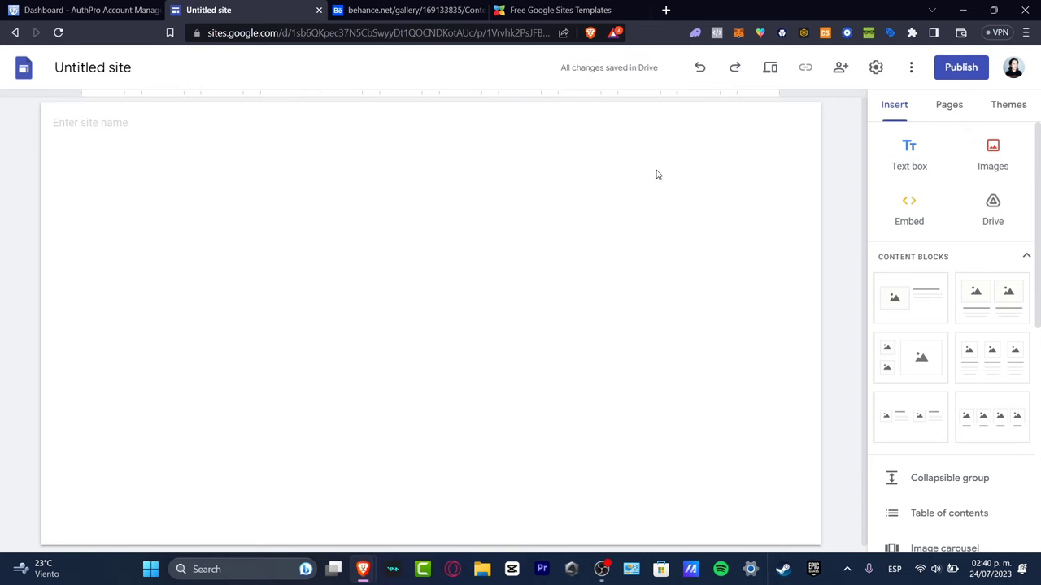
# Go to canva.com in a new tab
pyautogui.click(669, 11)
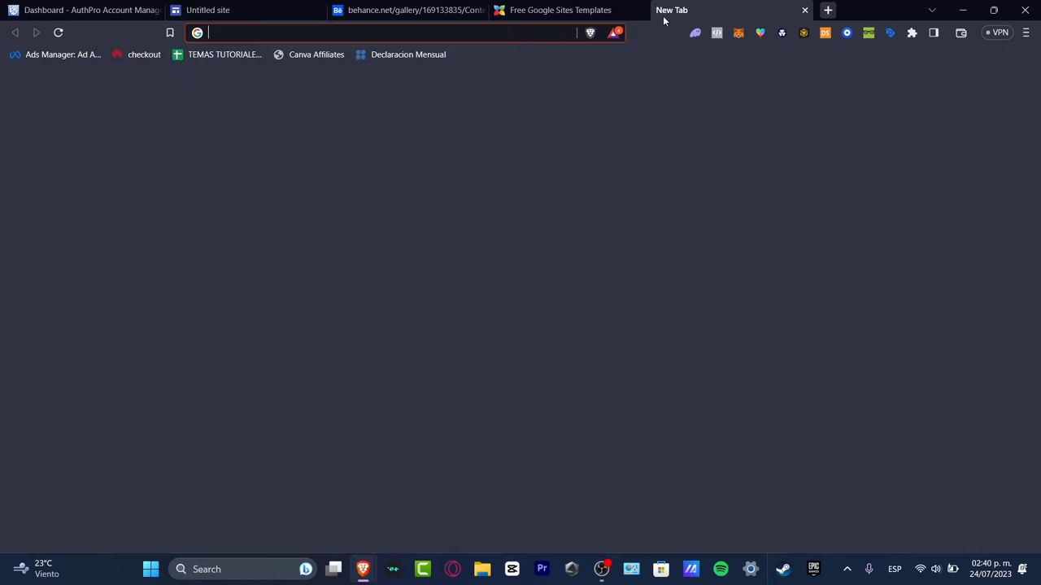
pyautogui.write('can')
pyautogui.press('Return')
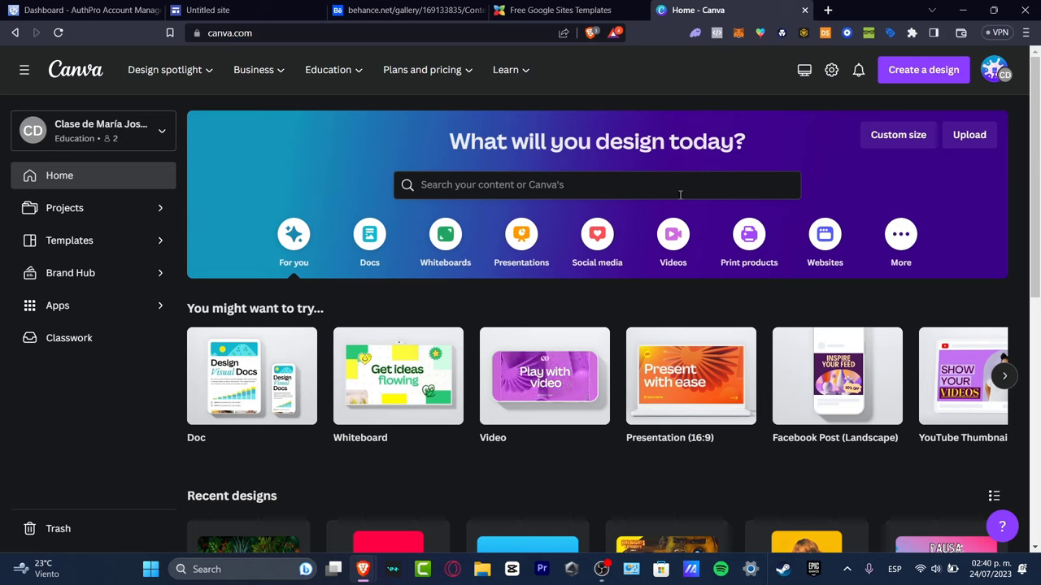
# Search Canva templates for 'portfolio' and customize the Black White Minimalist Graphic Designer Online Portfolio template
pyautogui.click(937, 81)
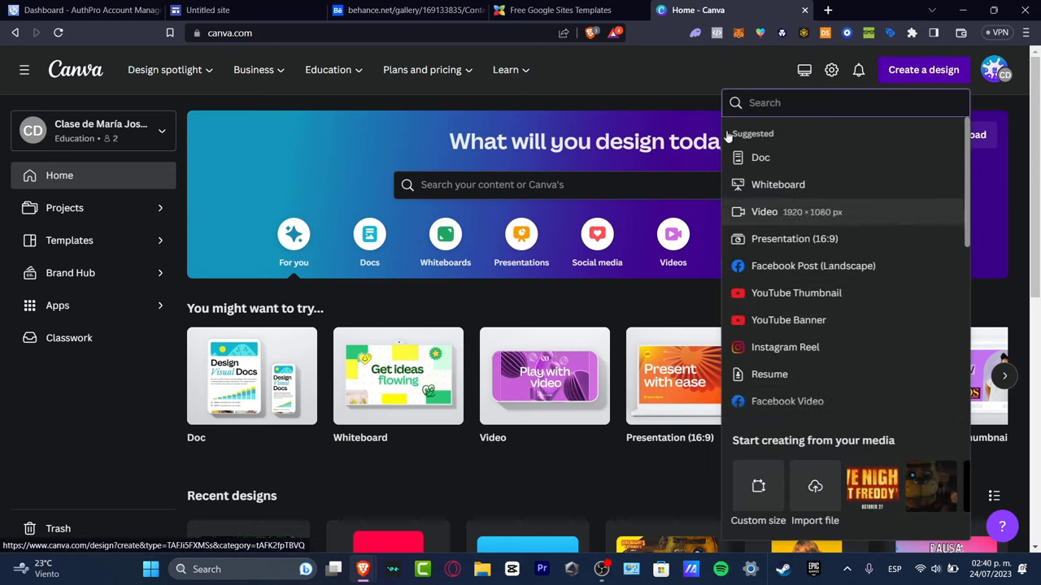
pyautogui.click(635, 188)
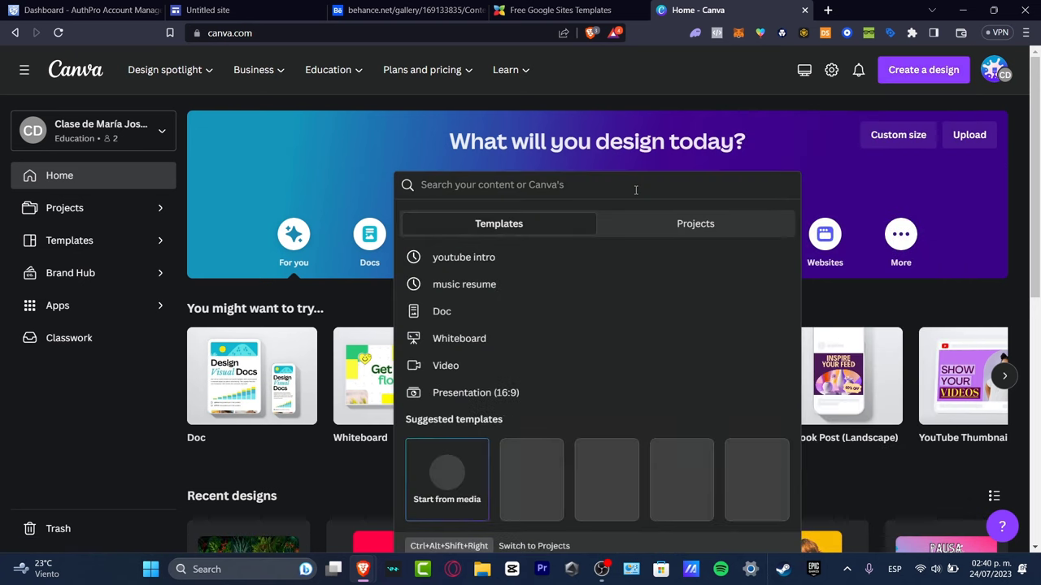
pyautogui.write('portfolio')
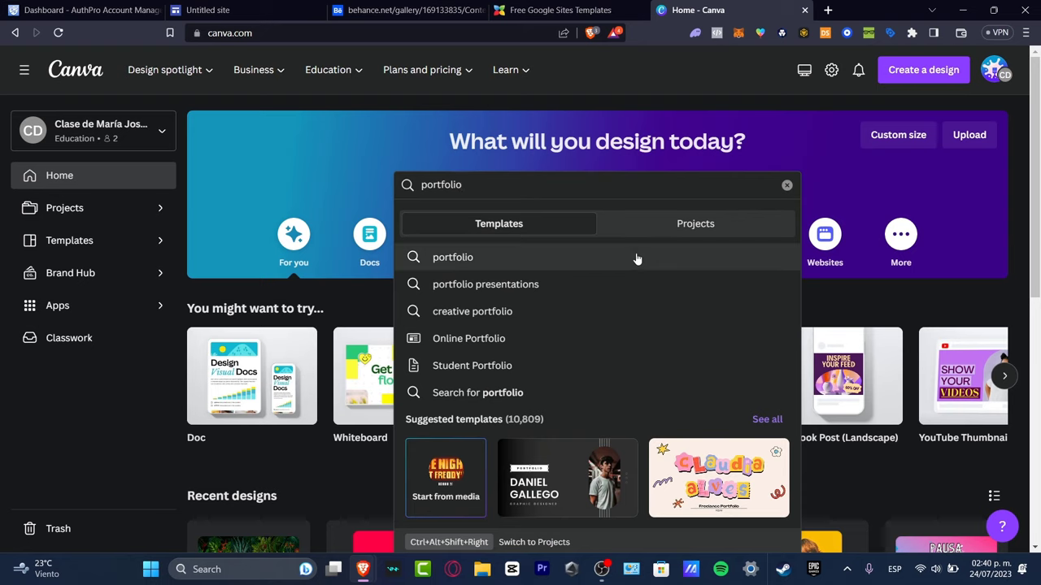
pyautogui.click(636, 259)
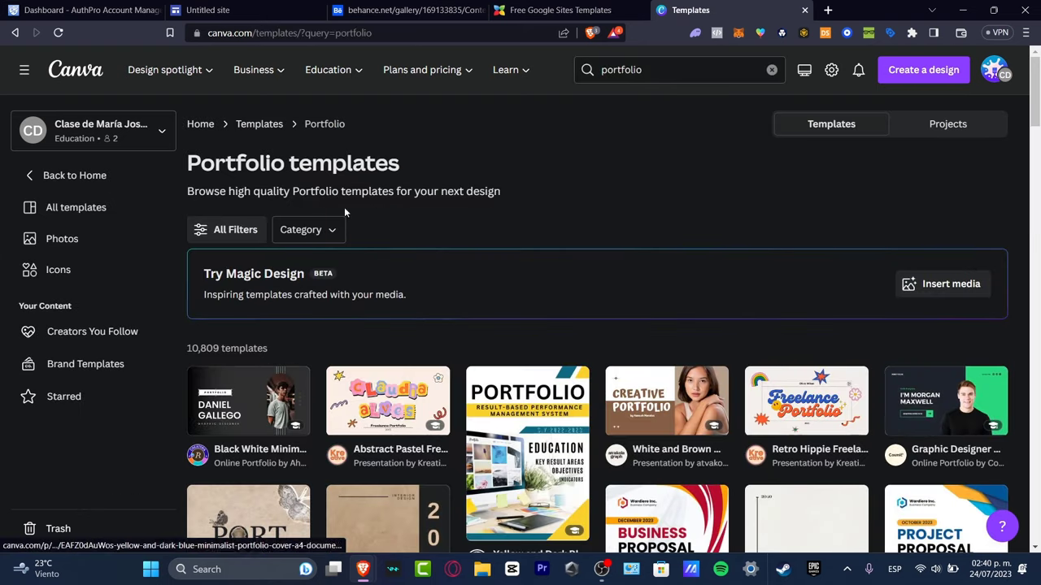
pyautogui.click(248, 402)
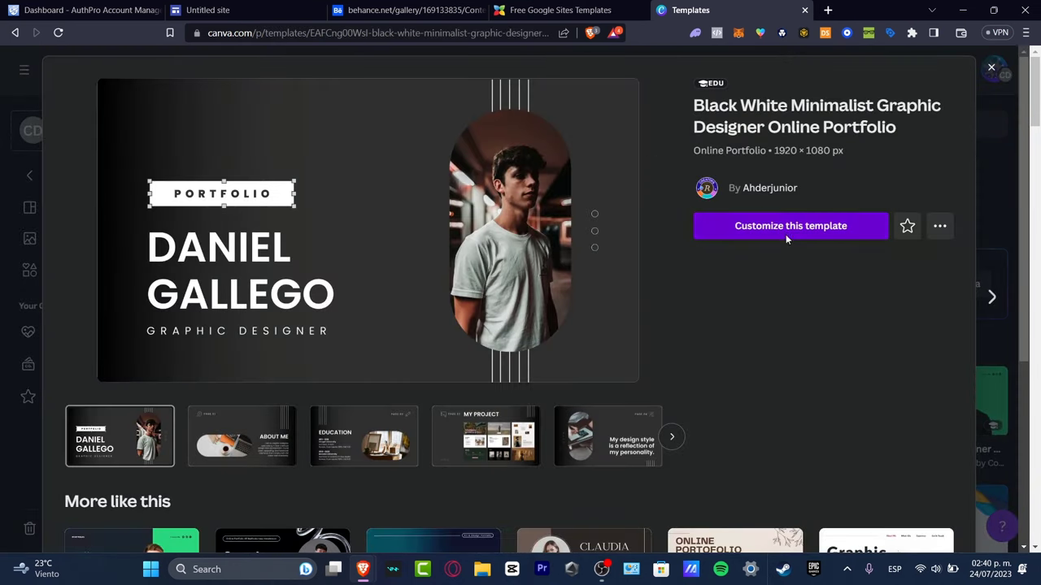
pyautogui.click(785, 231)
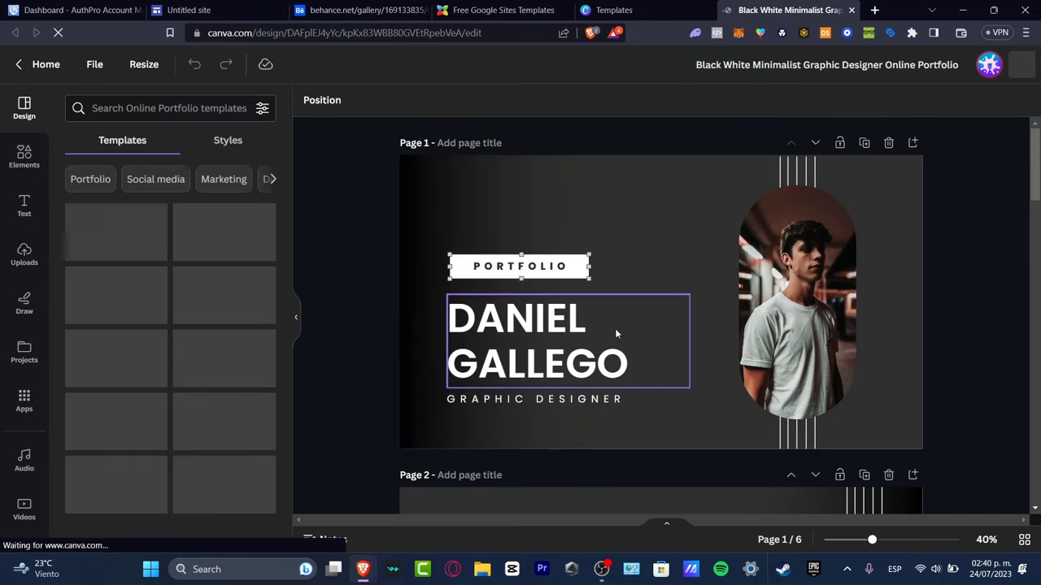
# Replace DANIEL GALLEGO with 'TECH' / 'EXPRESS' on two lines and GRAPHIC DESIGNER with 'CONTENT CREATOR'
pyautogui.click(587, 267)
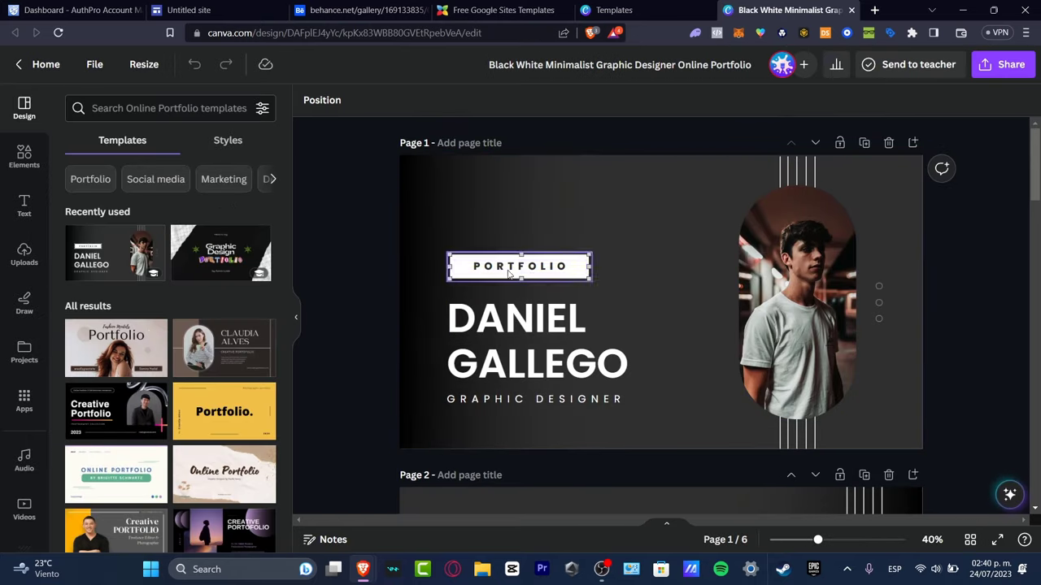
pyautogui.click(627, 371)
pyautogui.moveTo(634, 365); pyautogui.dragTo(474, 318)
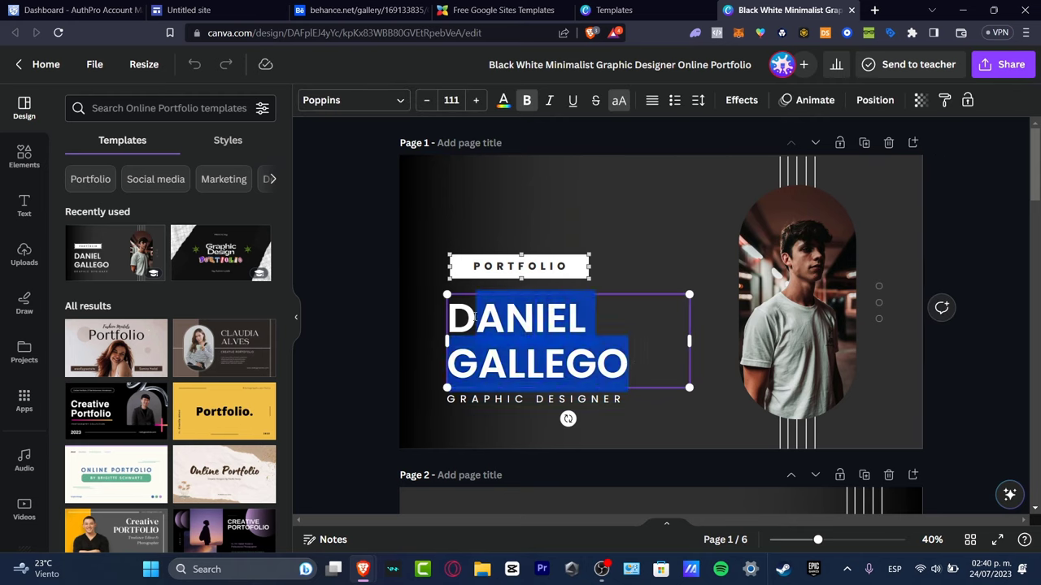
pyautogui.write('TECH')
pyautogui.press('Return')
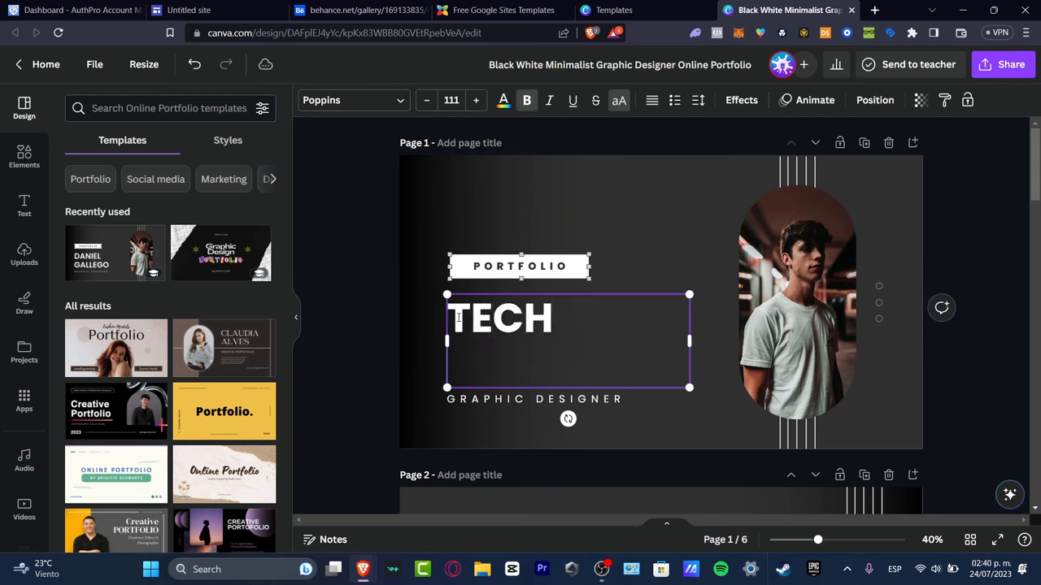
pyautogui.write('EXPRESS')
pyautogui.click(508, 400)
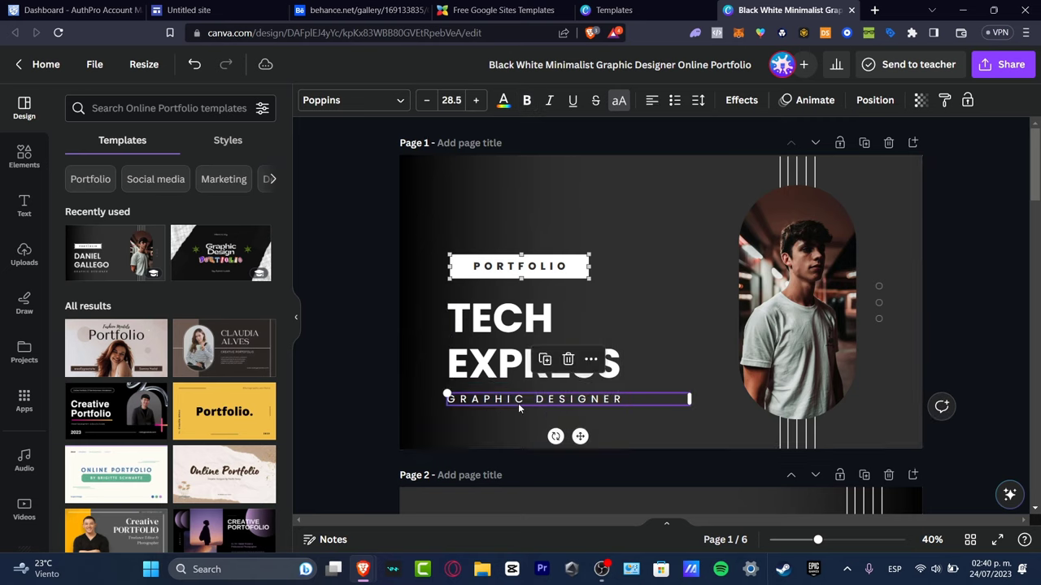
pyautogui.click(515, 402)
pyautogui.write('CONTENT C')
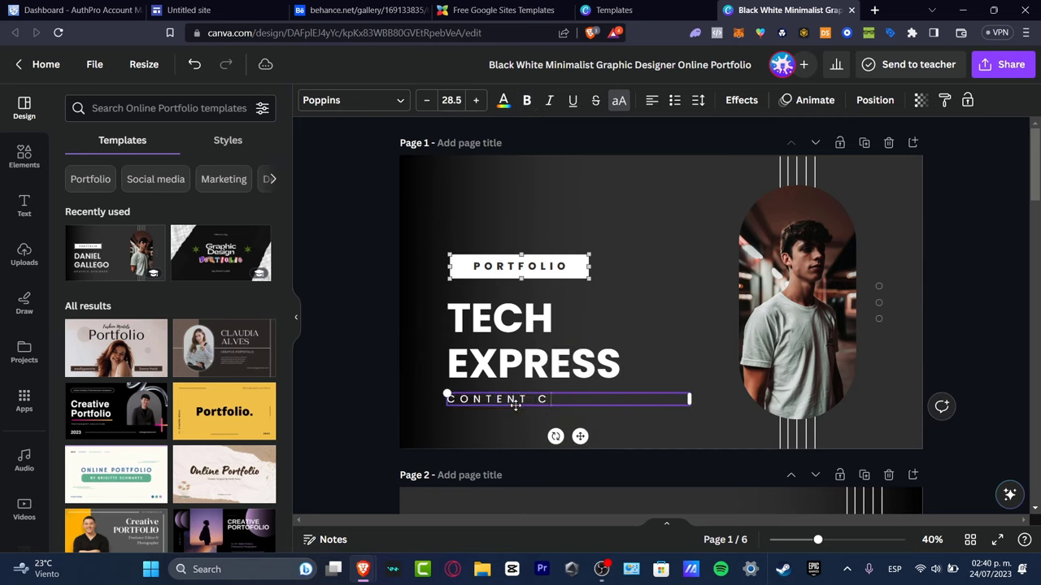
pyautogui.write('REATOR')
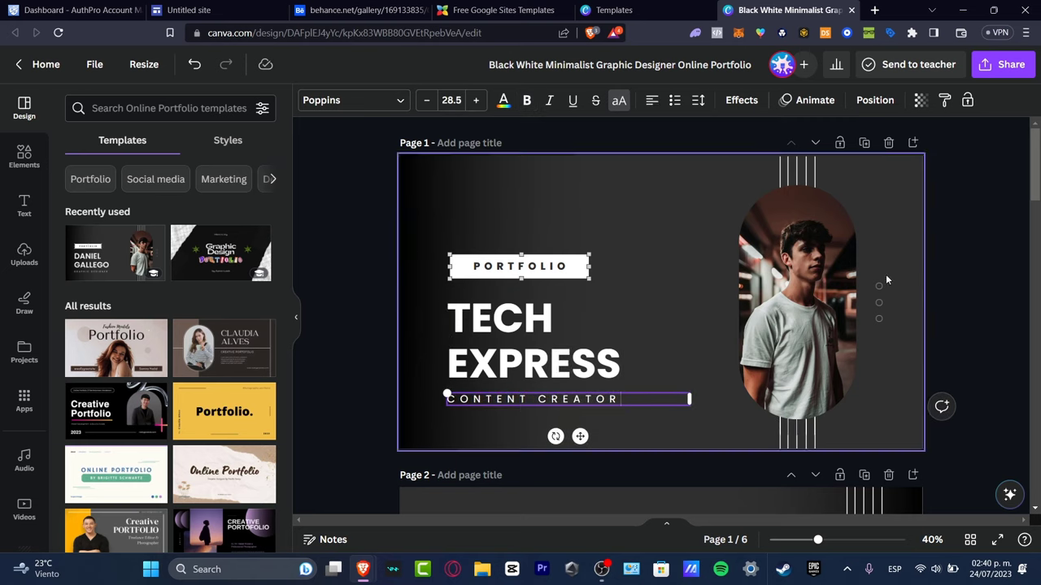
pyautogui.click(847, 358)
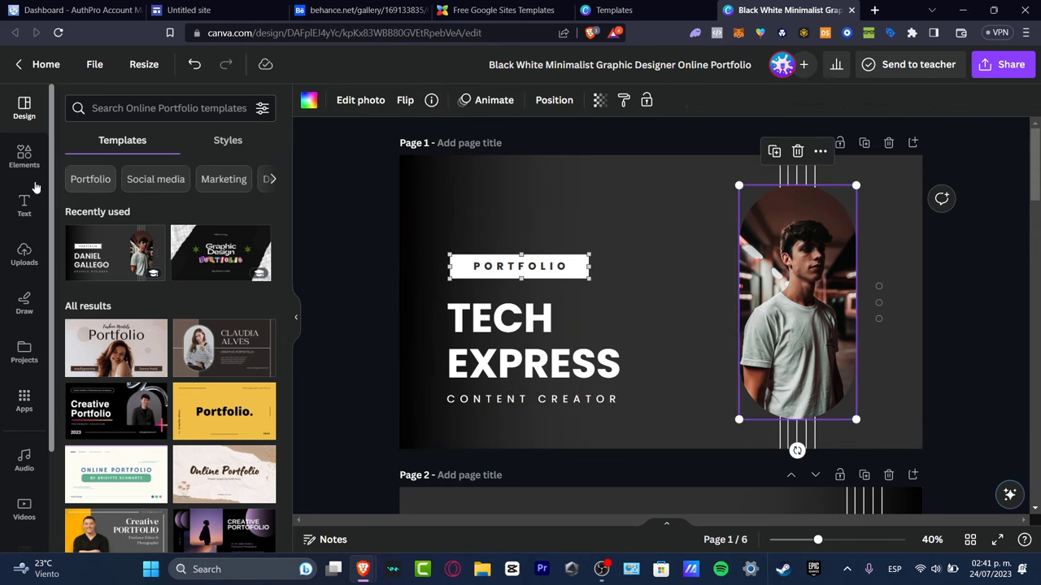
# Upload the humans image from the Downloads folder to Canva's Uploads
pyautogui.click(24, 156)
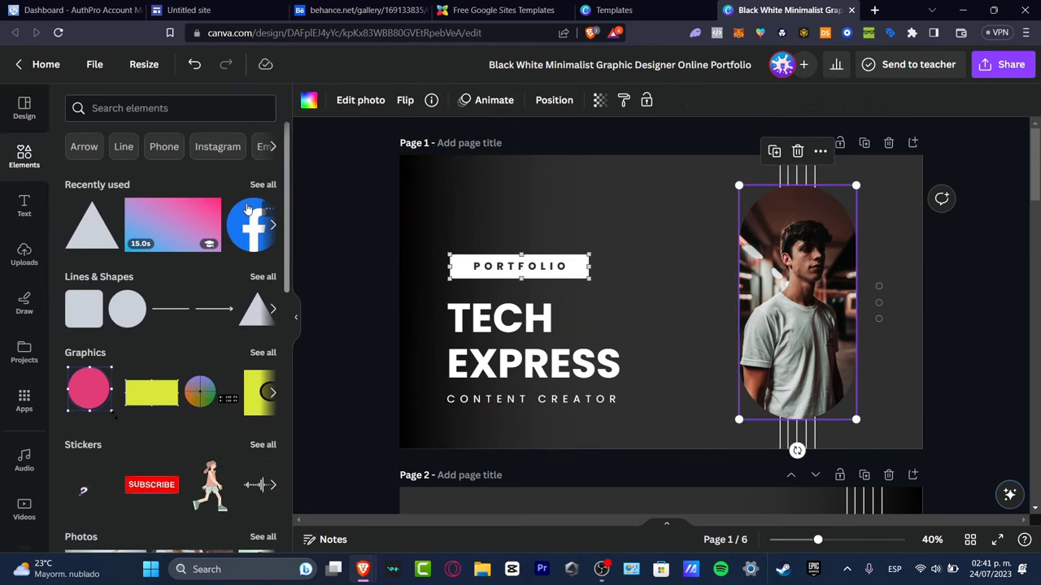
pyautogui.click(22, 268)
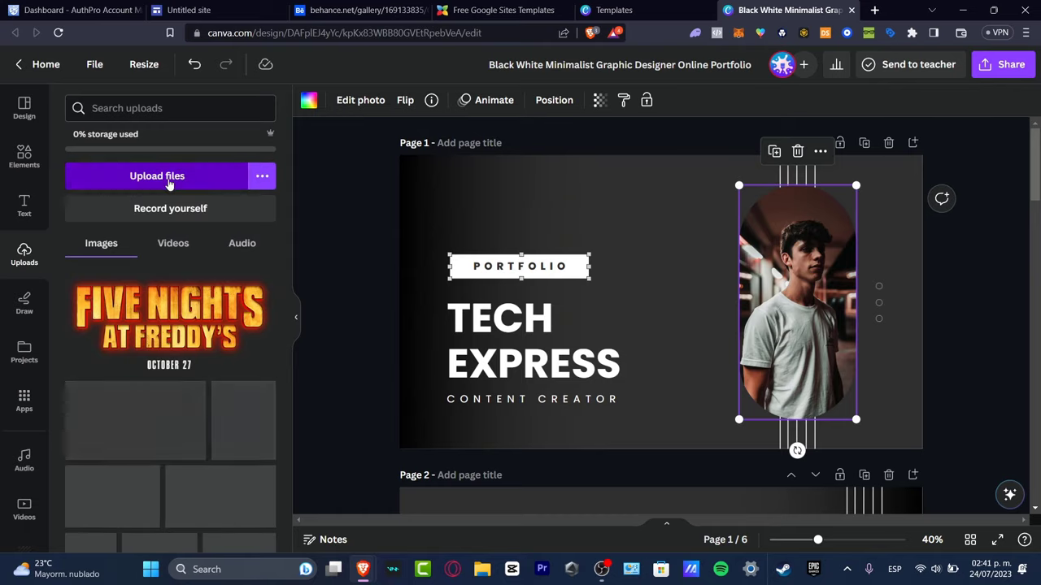
pyautogui.click(133, 178)
pyautogui.scroll(3, 51, 152)
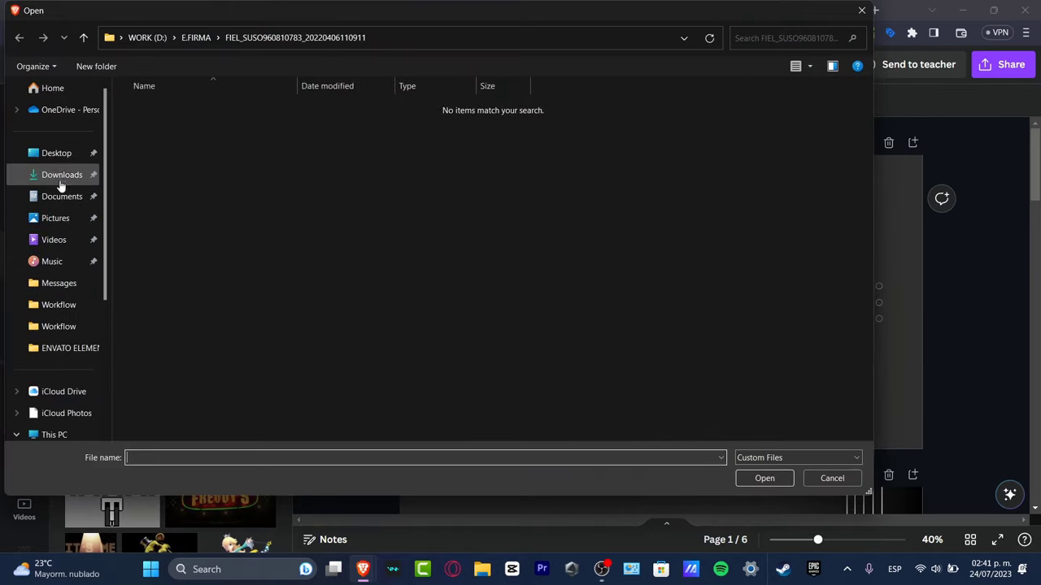
pyautogui.click(61, 175)
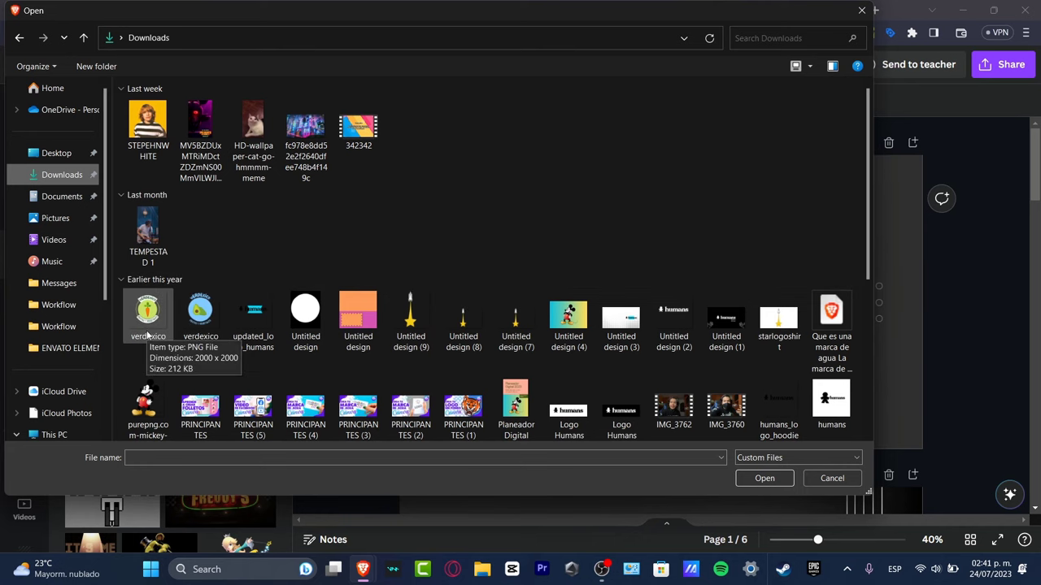
pyautogui.click(831, 400)
pyautogui.click(765, 479)
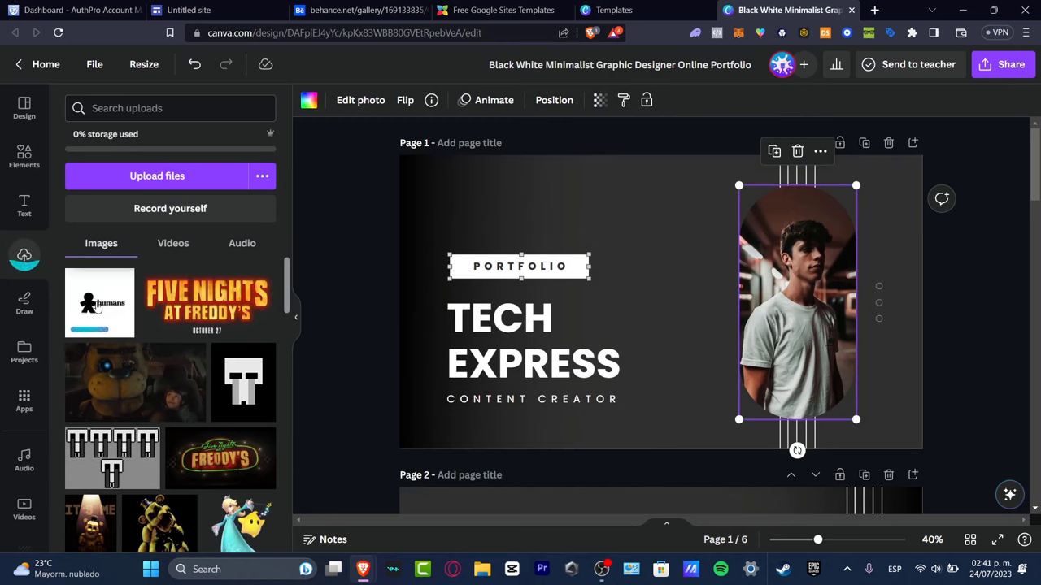
# Place the humans image in the cover's portrait frame, replacing the man's photo
pyautogui.moveTo(97, 307); pyautogui.dragTo(840, 315)
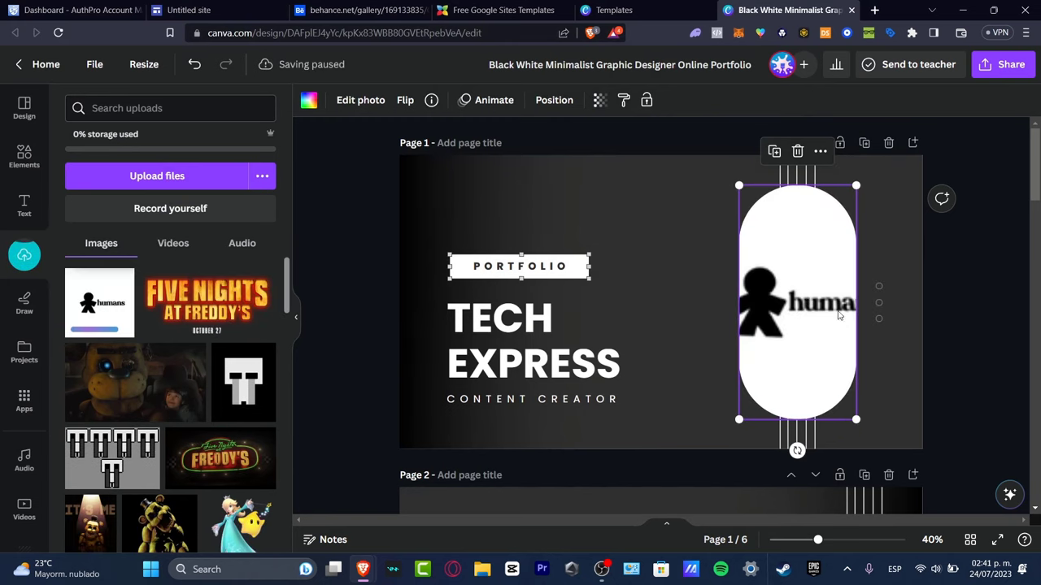
pyautogui.click(966, 363)
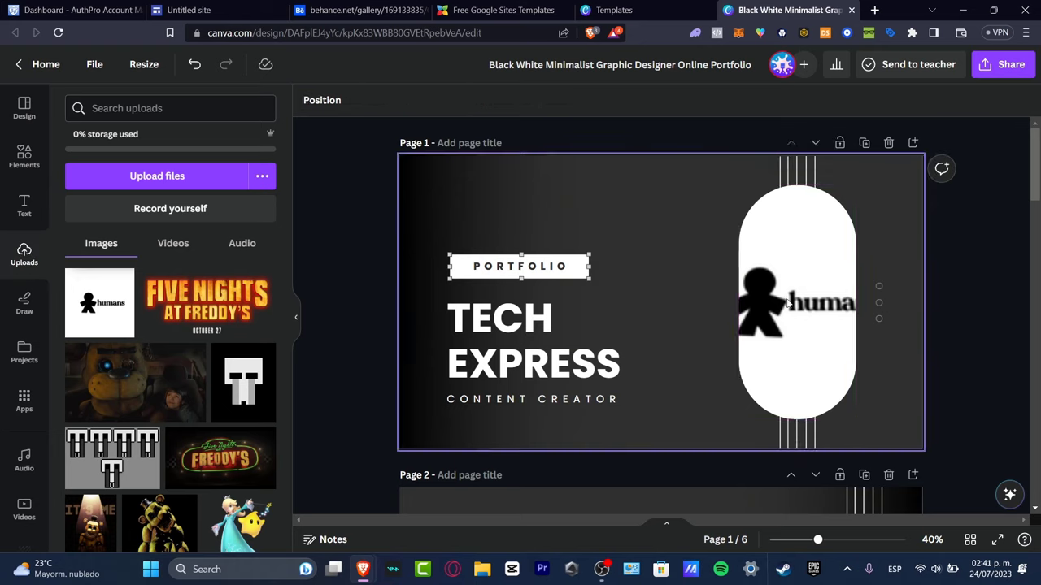
pyautogui.click(646, 323)
pyautogui.click(960, 258)
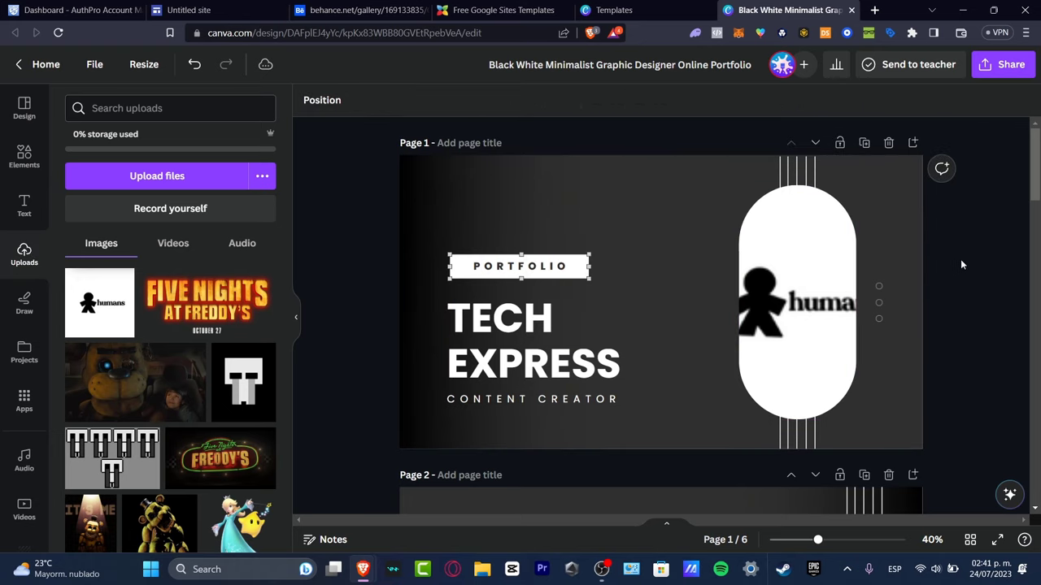
pyautogui.click(820, 309)
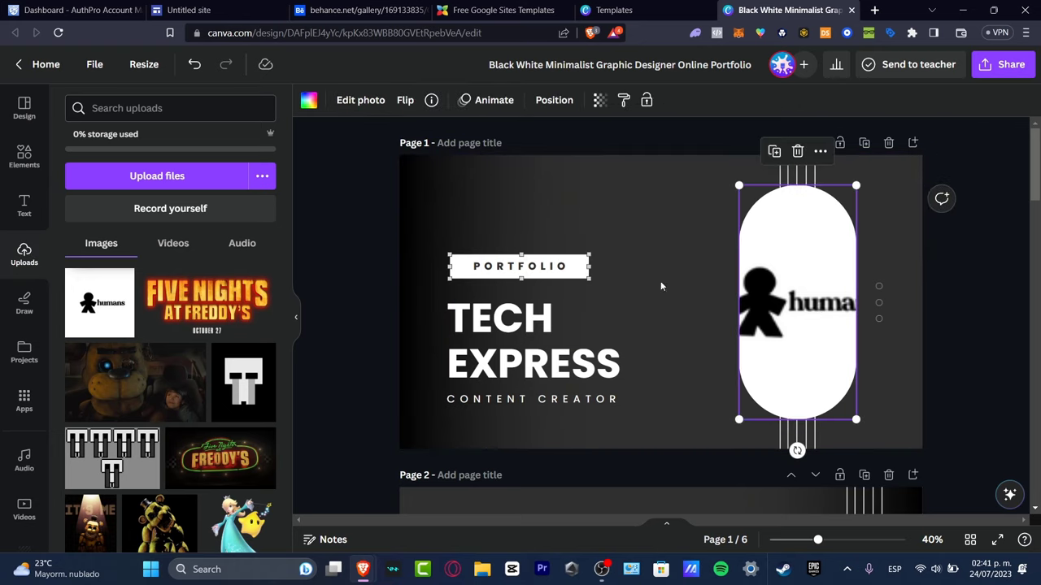
# Download only page 1 of the Canva design as a PNG into WORK (D:) > ENVATO ELEMENTS
pyautogui.click(913, 374)
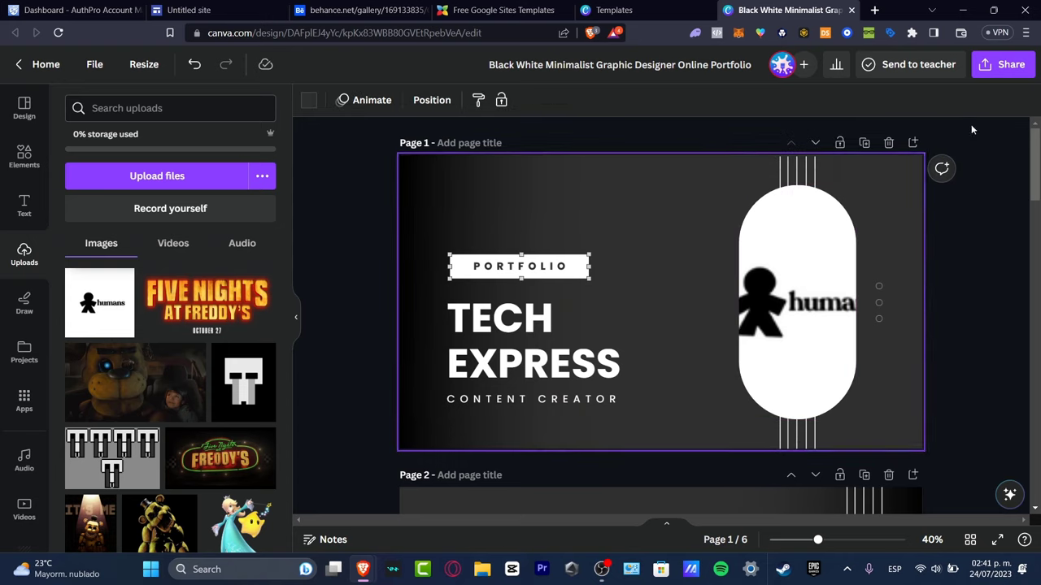
pyautogui.click(1004, 64)
pyautogui.click(935, 411)
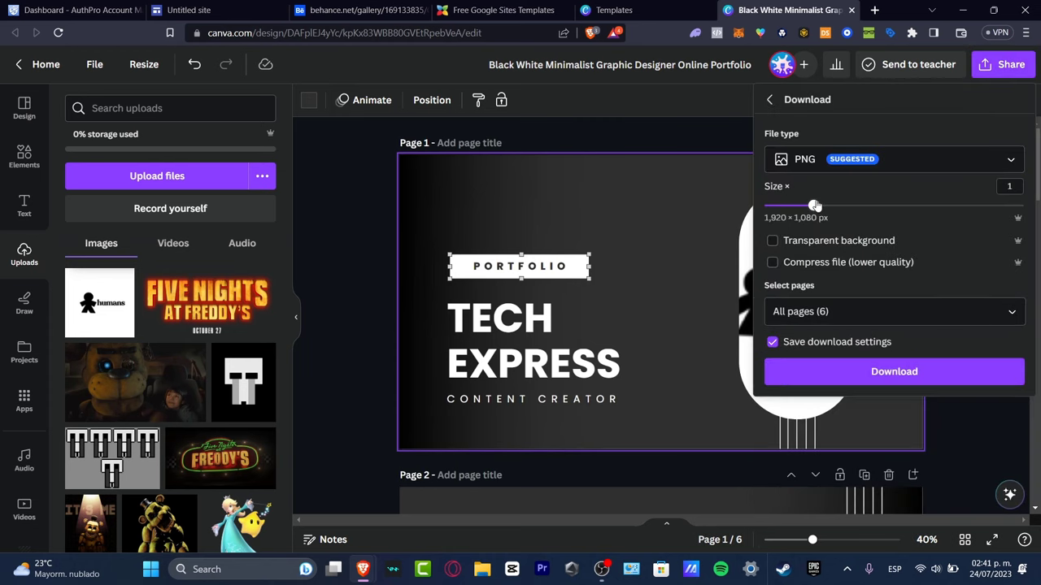
pyautogui.click(855, 311)
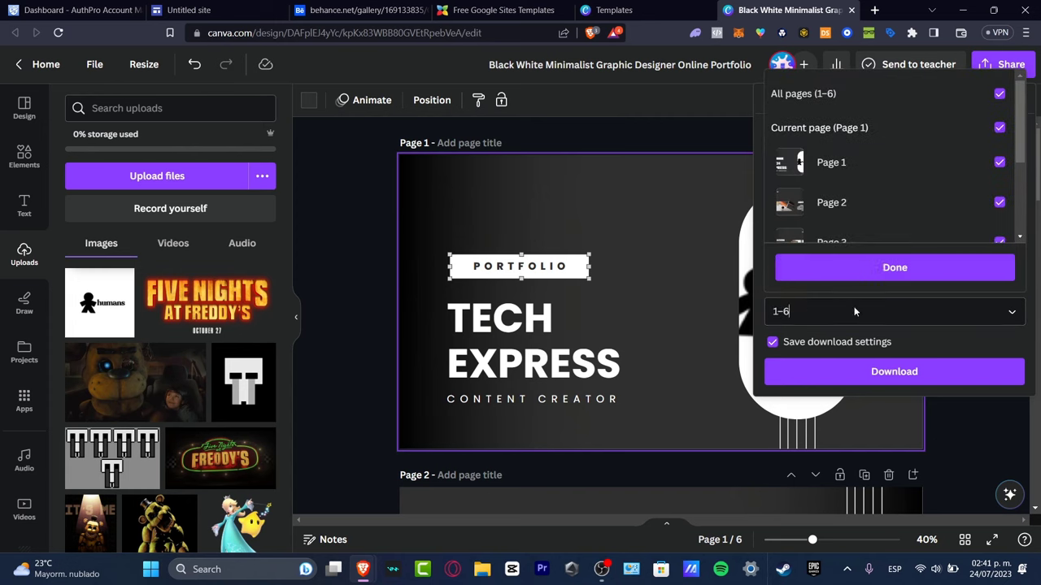
pyautogui.click(864, 101)
pyautogui.click(905, 171)
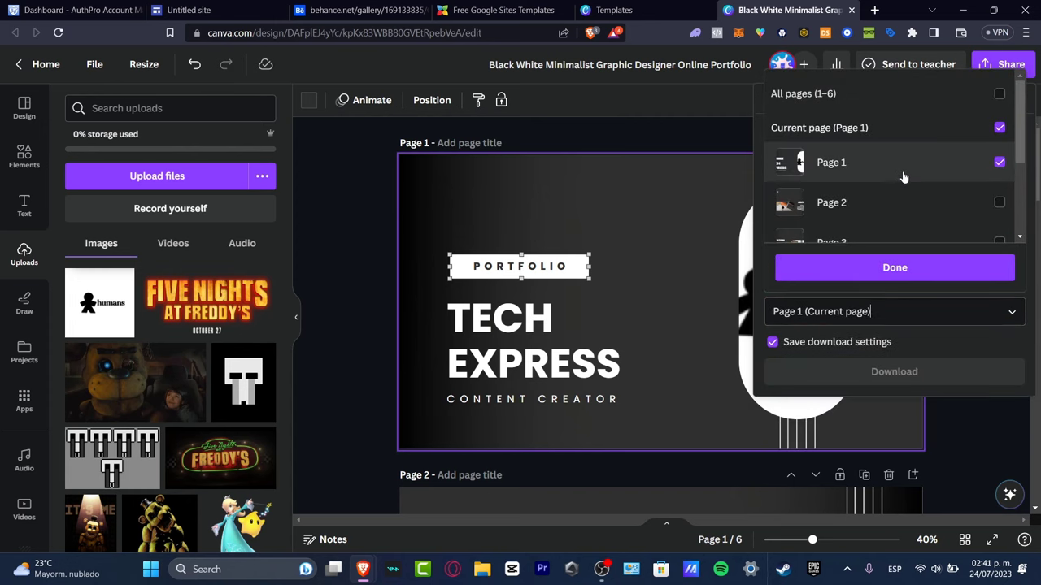
pyautogui.click(899, 268)
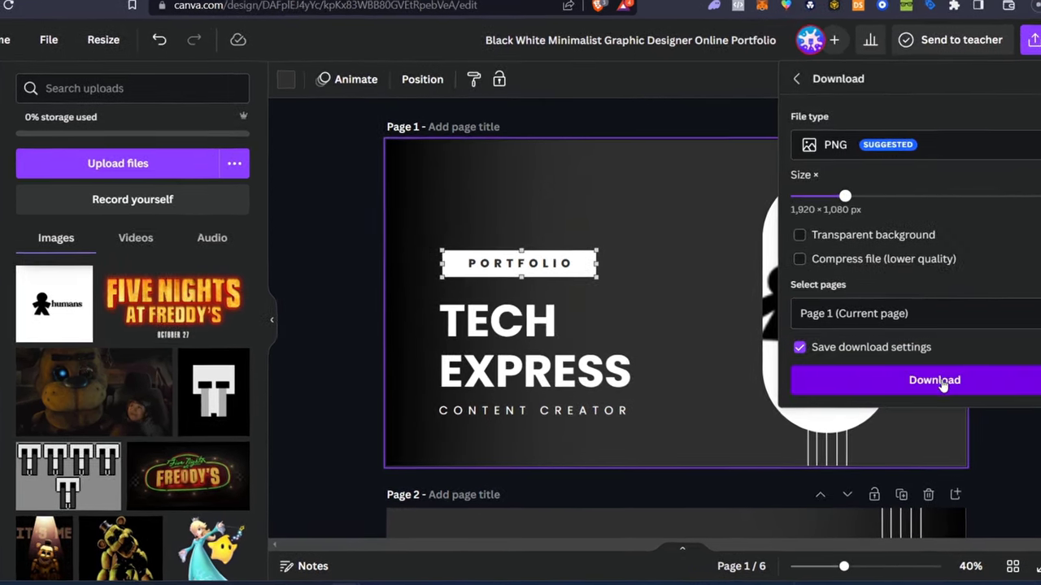
pyautogui.click(897, 374)
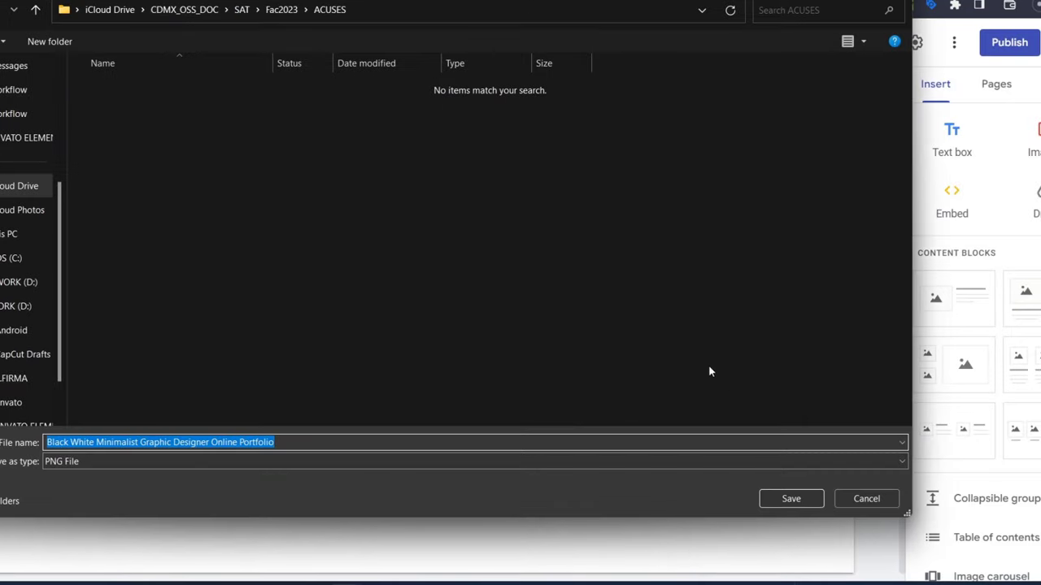
pyautogui.click(25, 425)
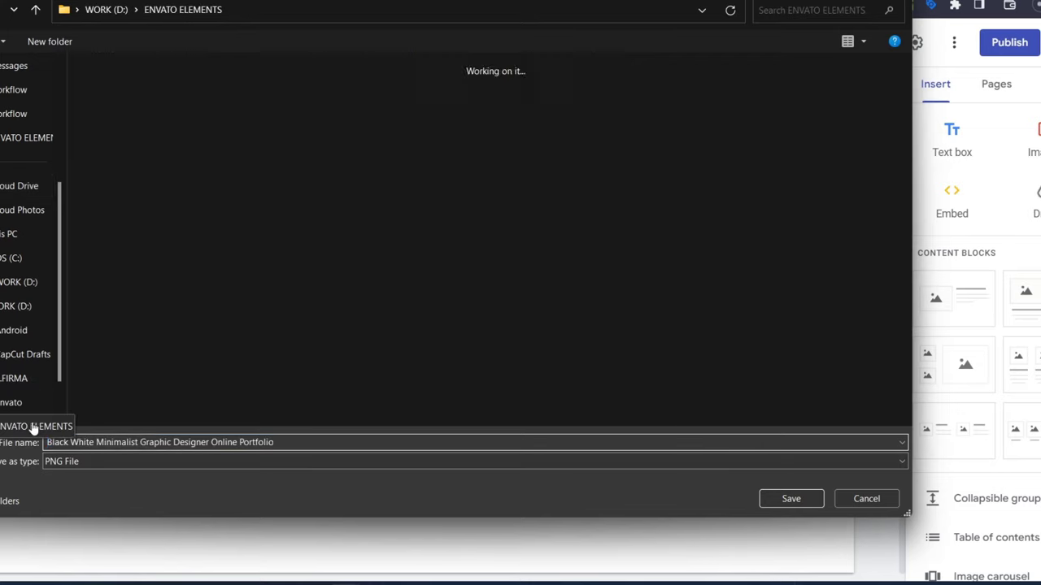
pyautogui.click(791, 498)
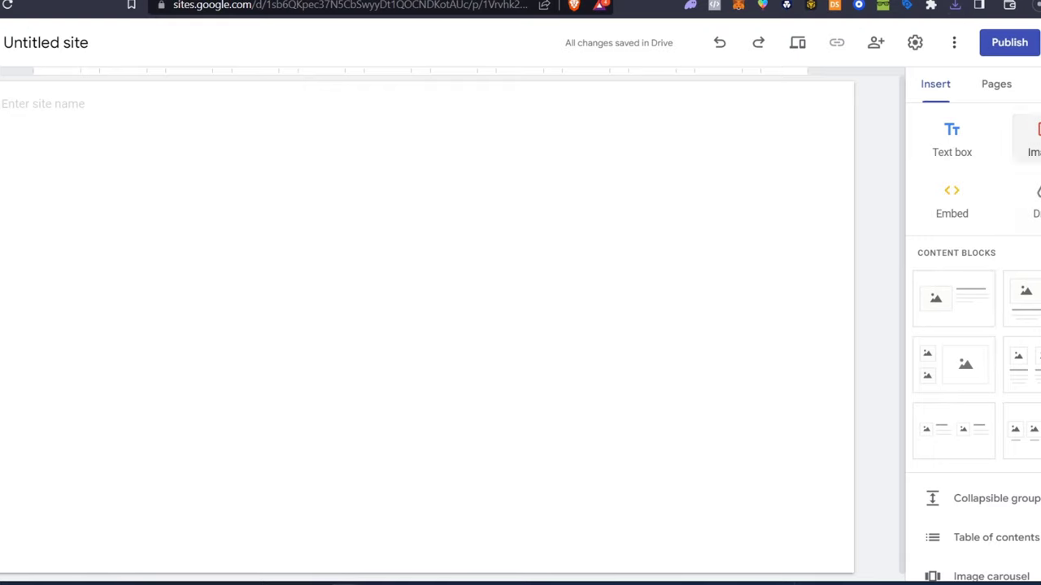
# Upload the Black White Minimalist PNG from ENVATO ELEMENTS onto the page and reposition it
pyautogui.click(1033, 140)
pyautogui.click(1026, 186)
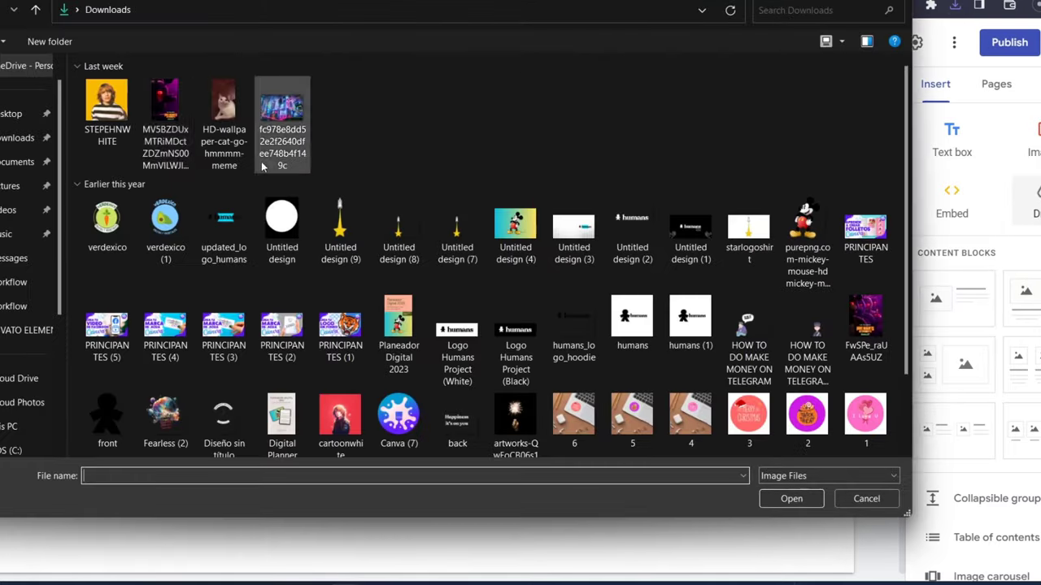
pyautogui.click(13, 331)
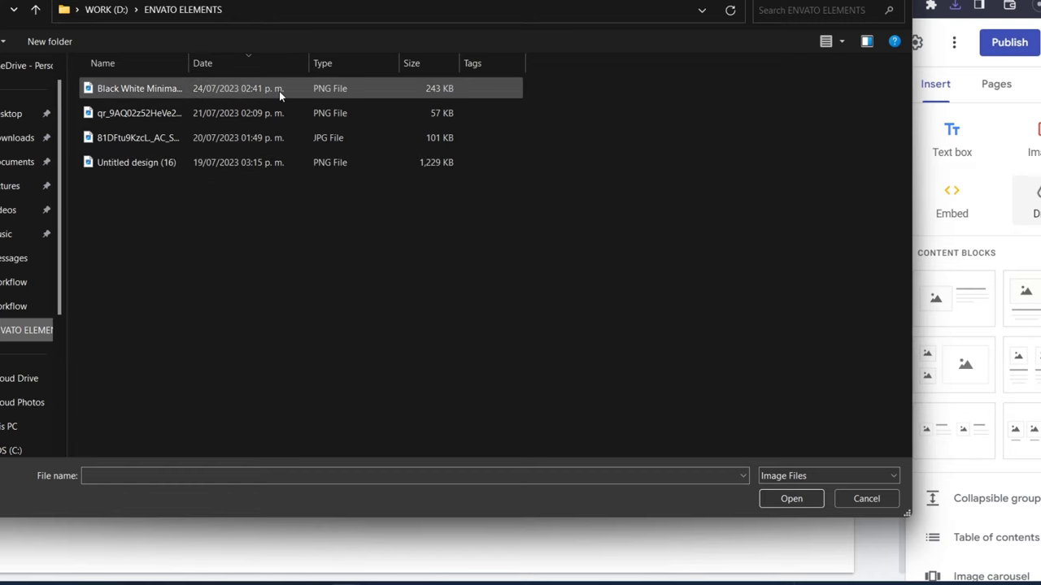
pyautogui.click(279, 91)
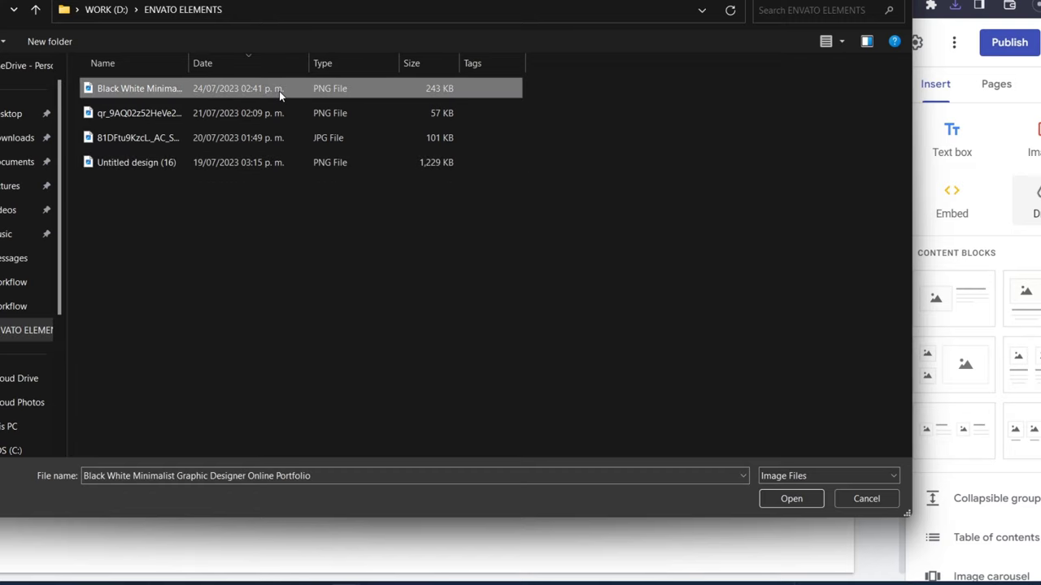
pyautogui.click(801, 504)
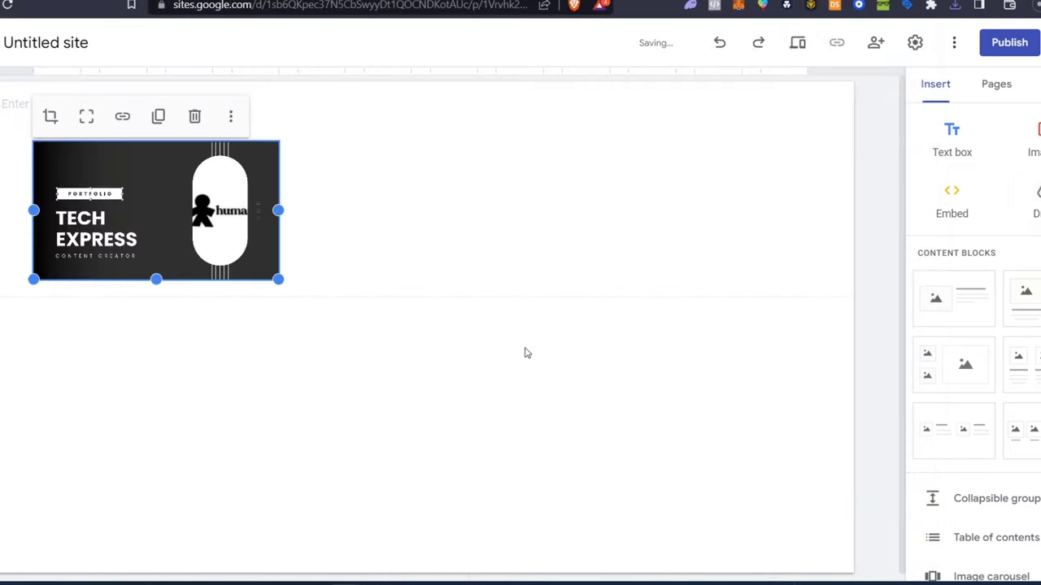
pyautogui.moveTo(163, 225); pyautogui.dragTo(7, 128)
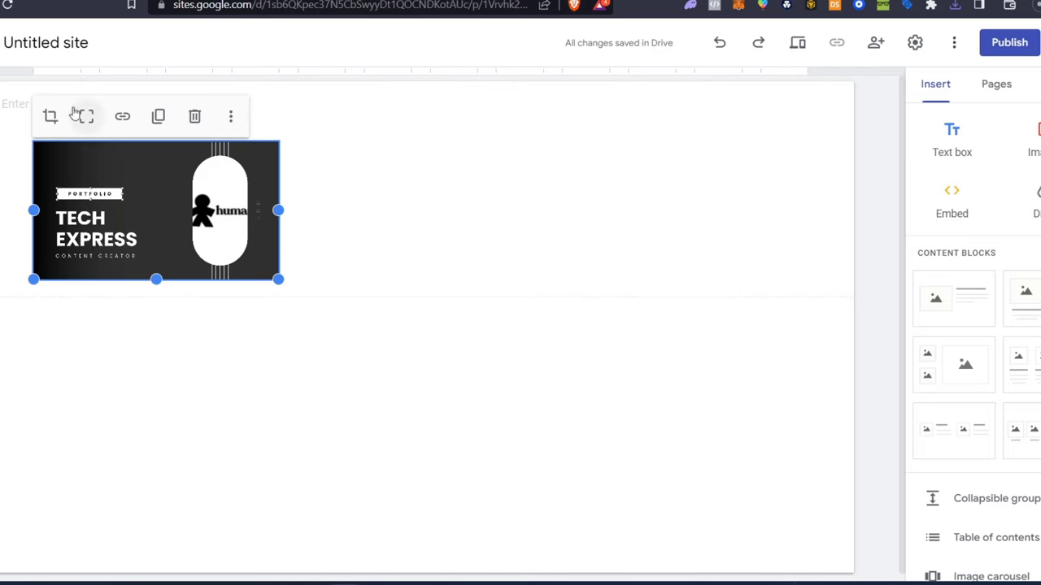
# Uncrop the portfolio image and use the Black White Minimalist PNG as the Home header background
pyautogui.click(86, 117)
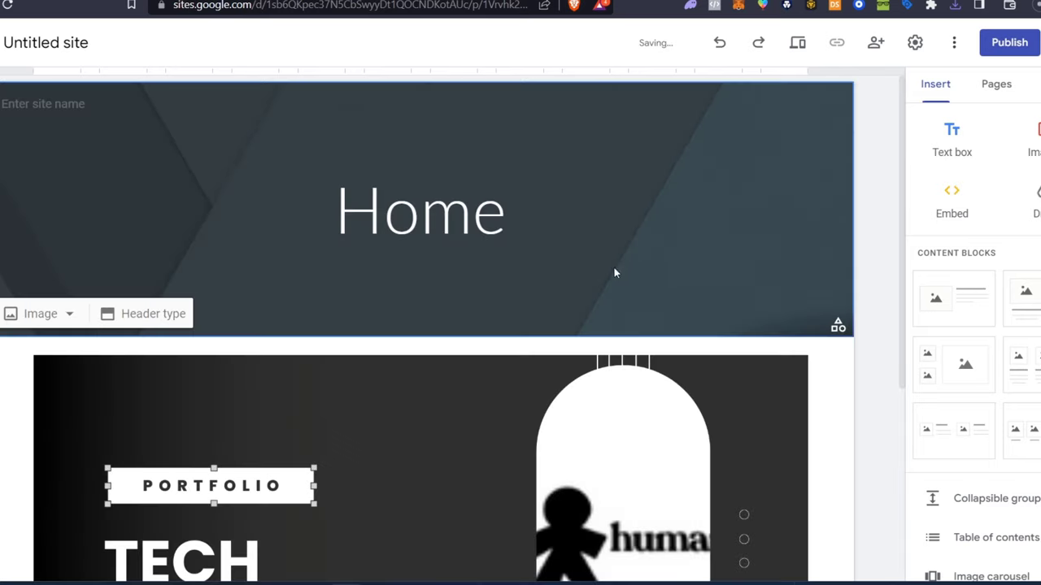
pyautogui.click(69, 316)
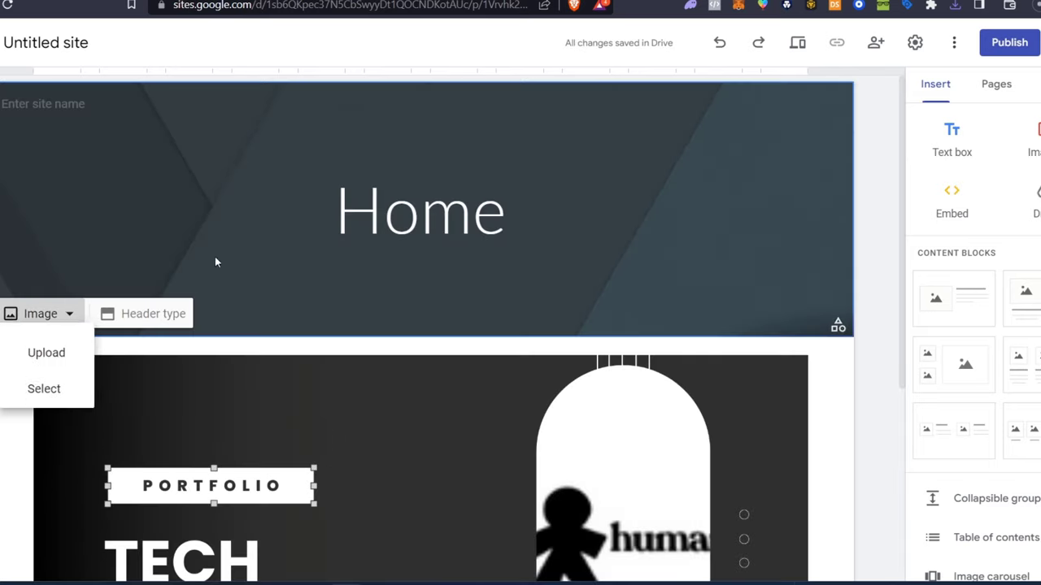
pyautogui.click(65, 356)
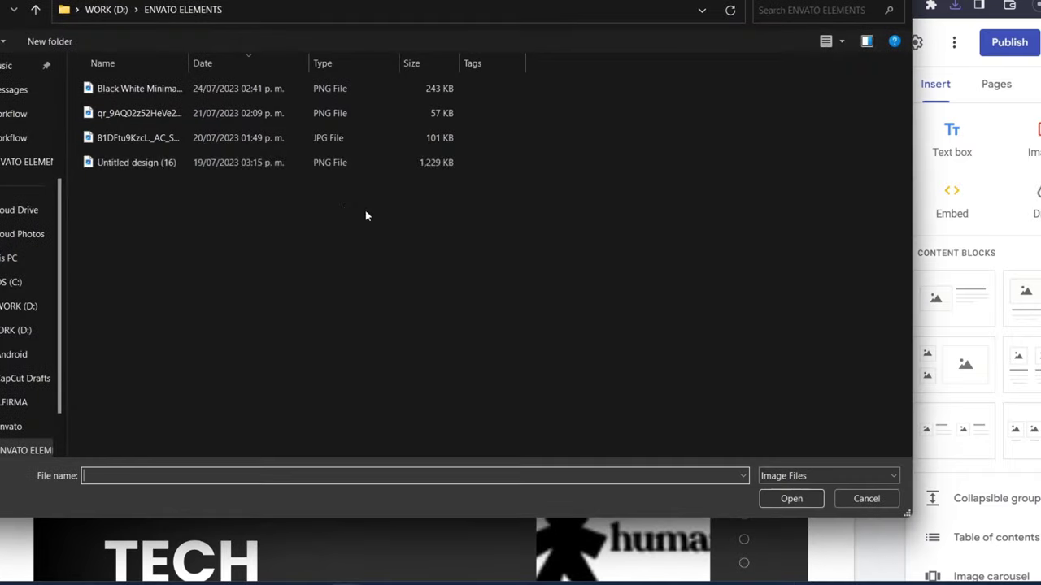
pyautogui.click(194, 98)
pyautogui.click(788, 500)
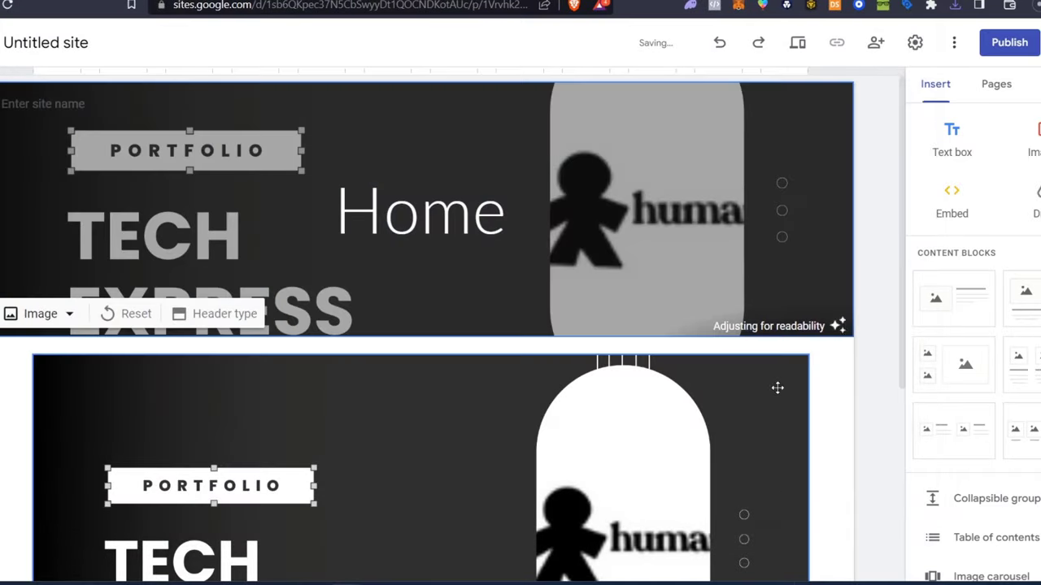
# Delete the duplicate image below the header and erase the Home title text
pyautogui.click(429, 395)
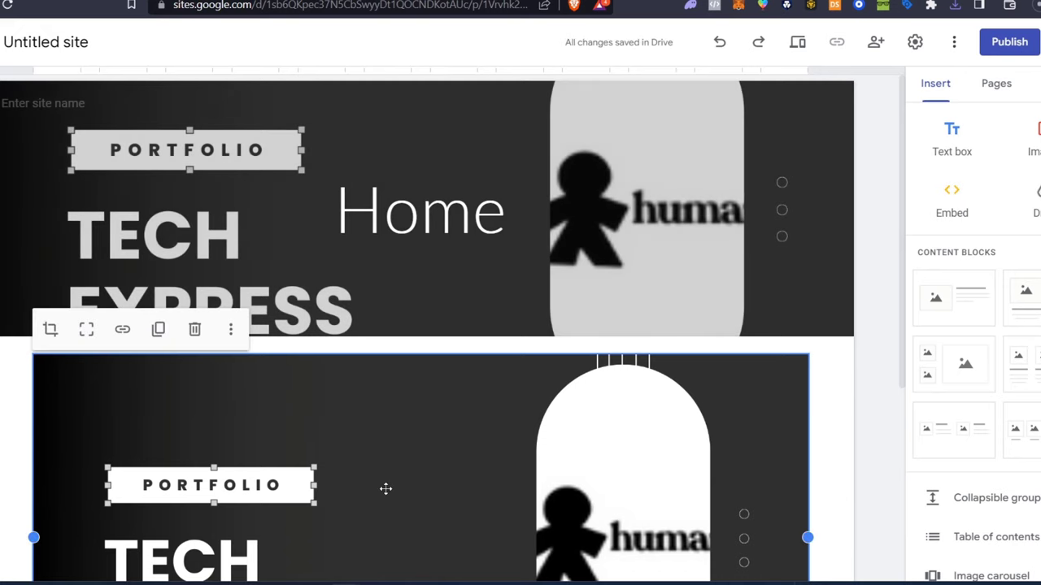
pyautogui.click(195, 329)
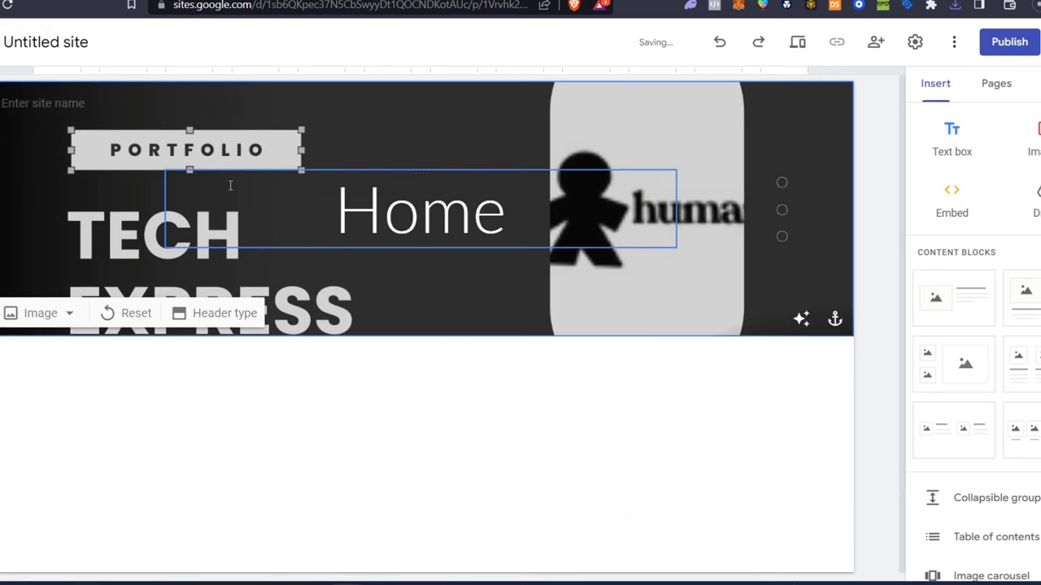
pyautogui.doubleClick(449, 200)
pyautogui.press('BackSpace')
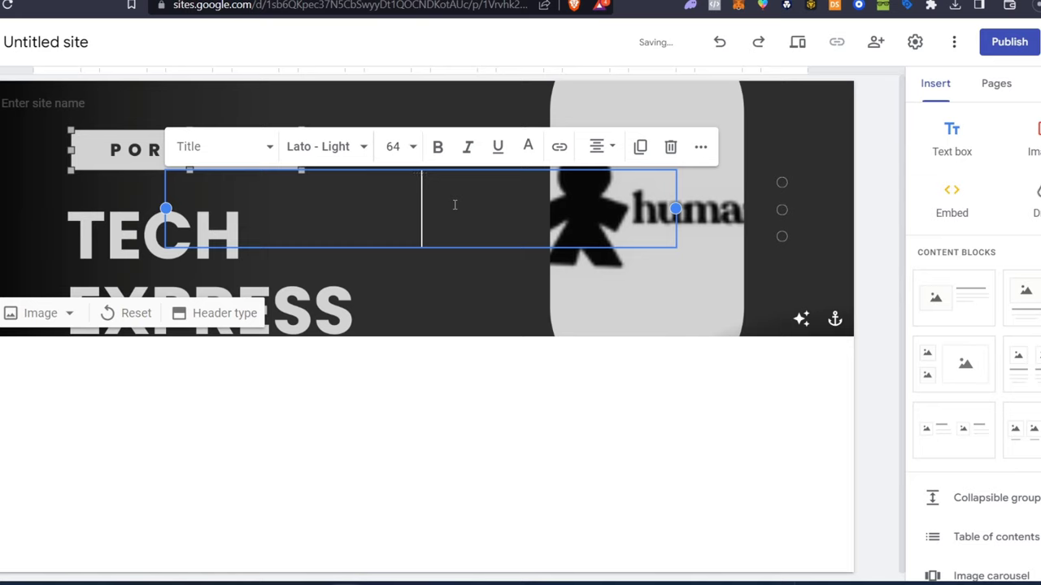
pyautogui.click(507, 512)
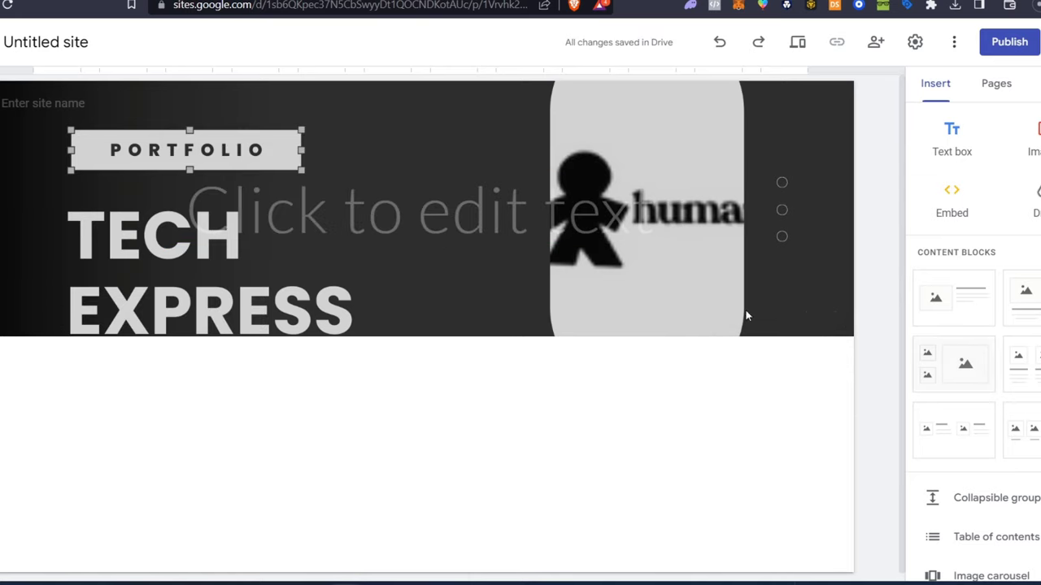
# Insert an empty text box below the TECH EXPRESS header
pyautogui.scroll(-1, 676, 449)
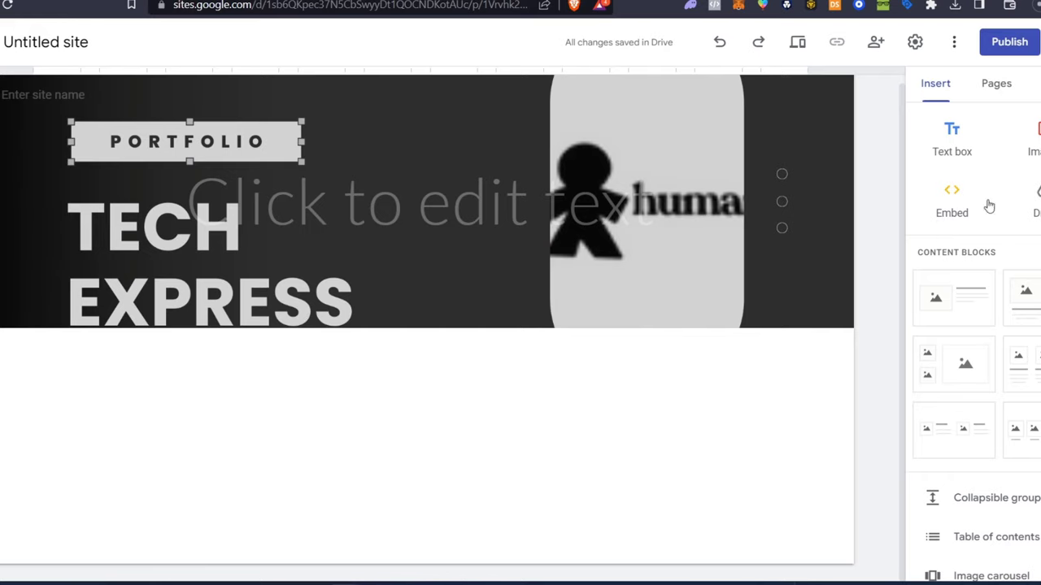
pyautogui.click(952, 147)
pyautogui.click(314, 470)
# Apply Style 1 to the new section and upload the portfolio PNG as its background image
pyautogui.click(8, 323)
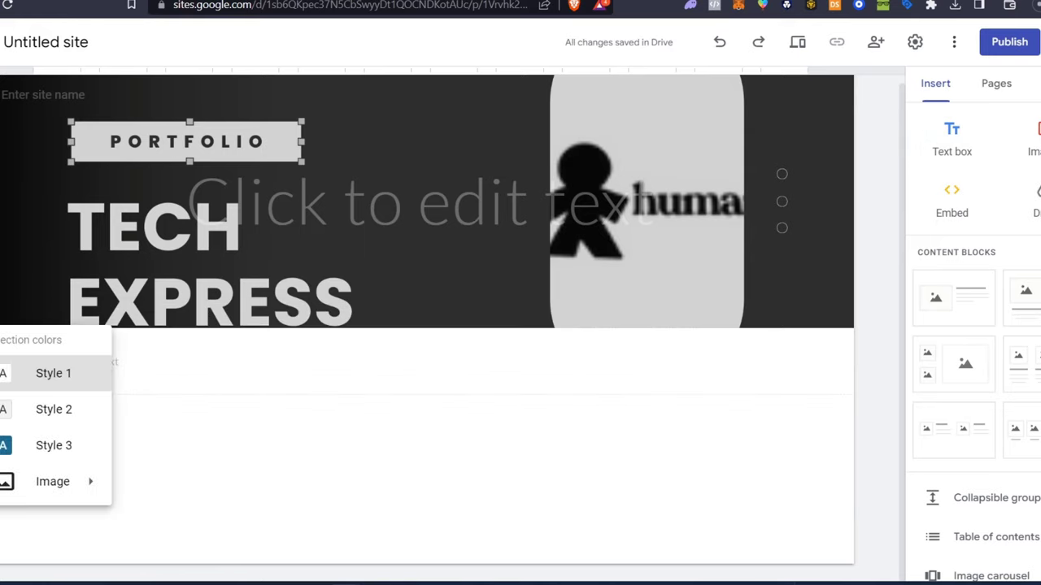
pyautogui.click(54, 373)
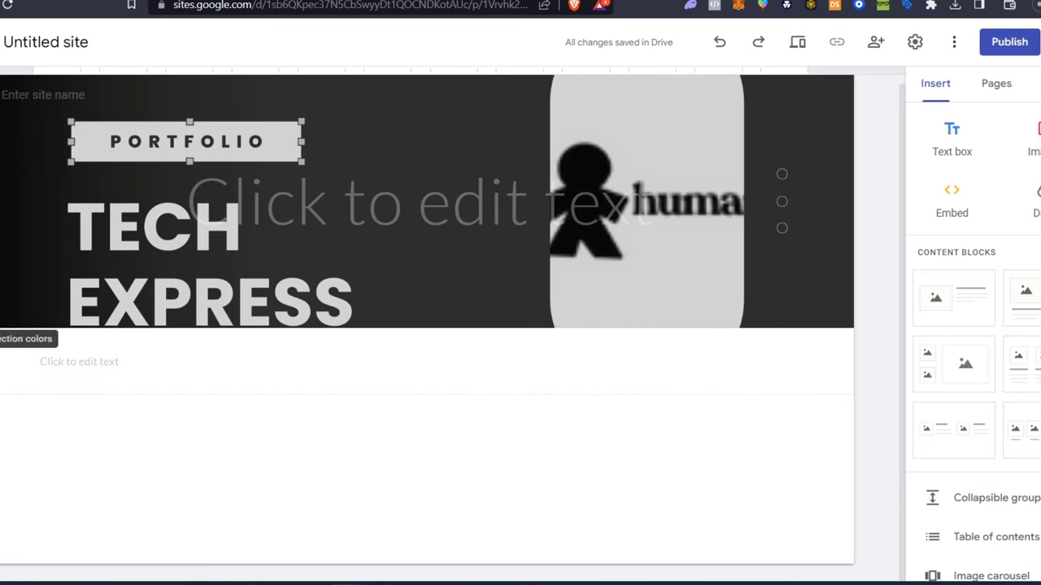
pyautogui.click(8, 324)
pyautogui.moveTo(36, 484)
pyautogui.click(173, 490)
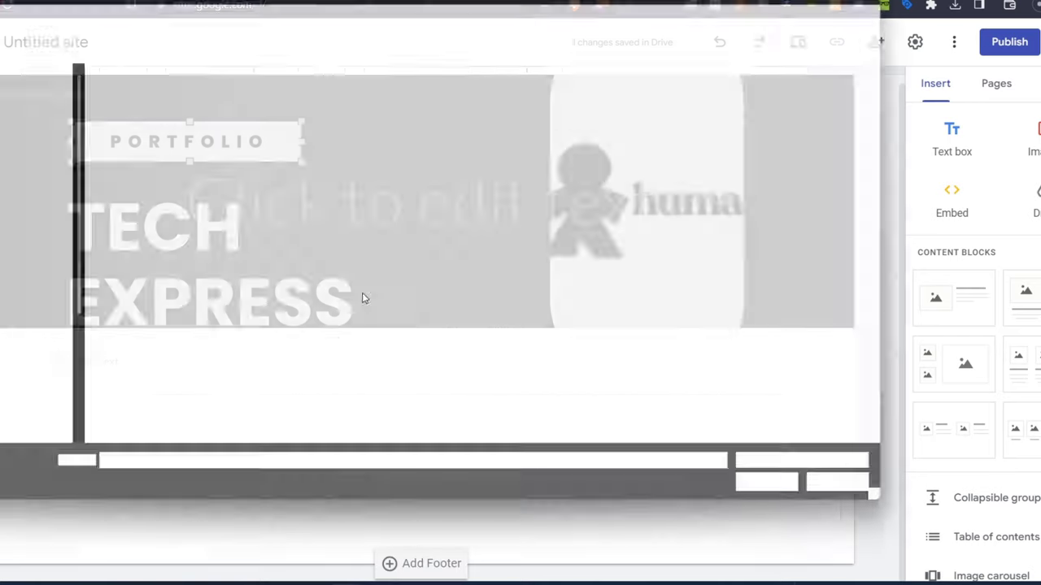
pyautogui.click(244, 88)
pyautogui.click(790, 500)
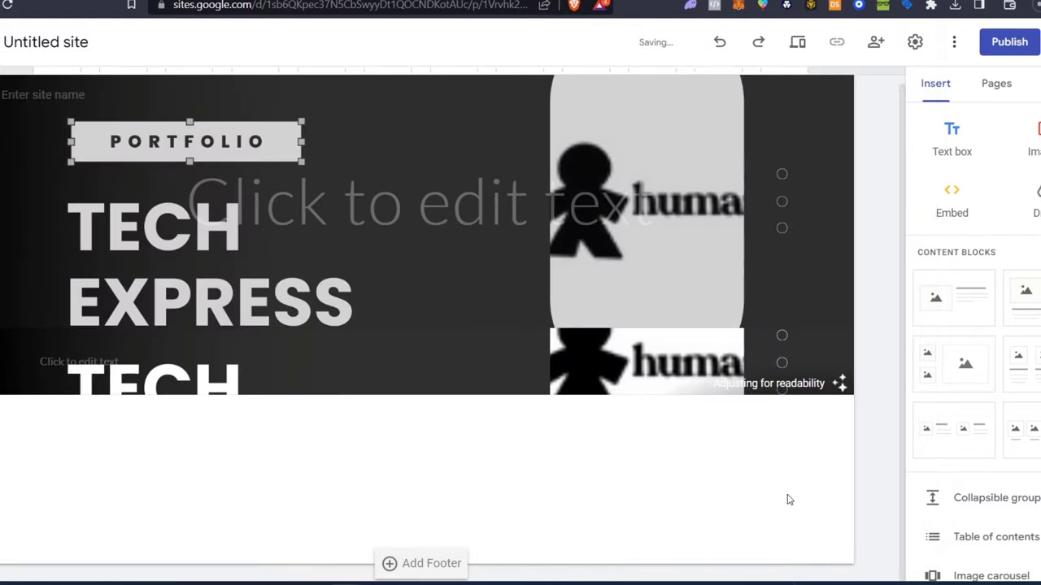
# Anchor the section's background image to the bottom
pyautogui.click(424, 373)
pyautogui.click(694, 399)
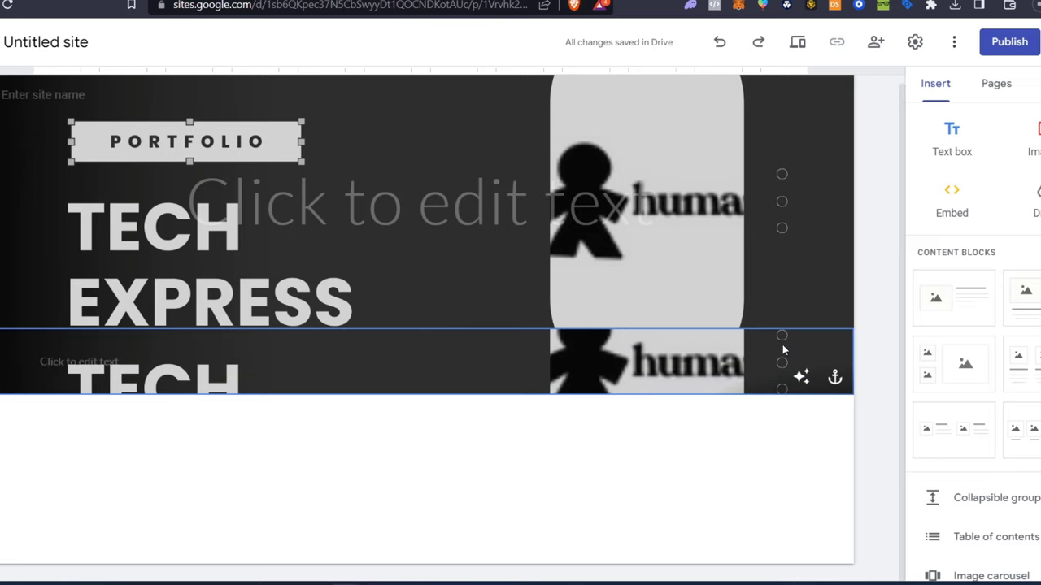
pyautogui.click(834, 377)
pyautogui.click(763, 542)
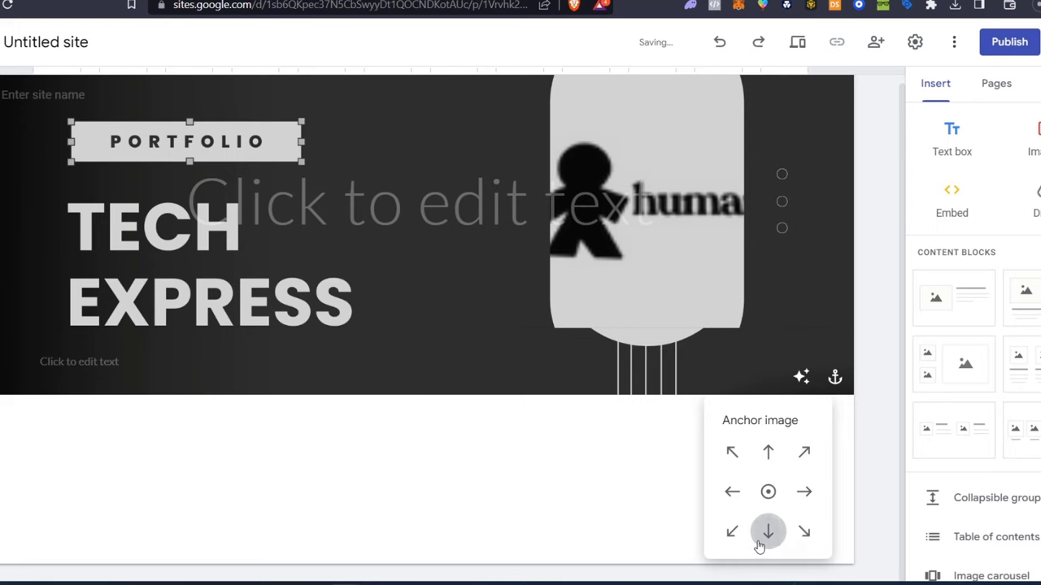
pyautogui.click(469, 498)
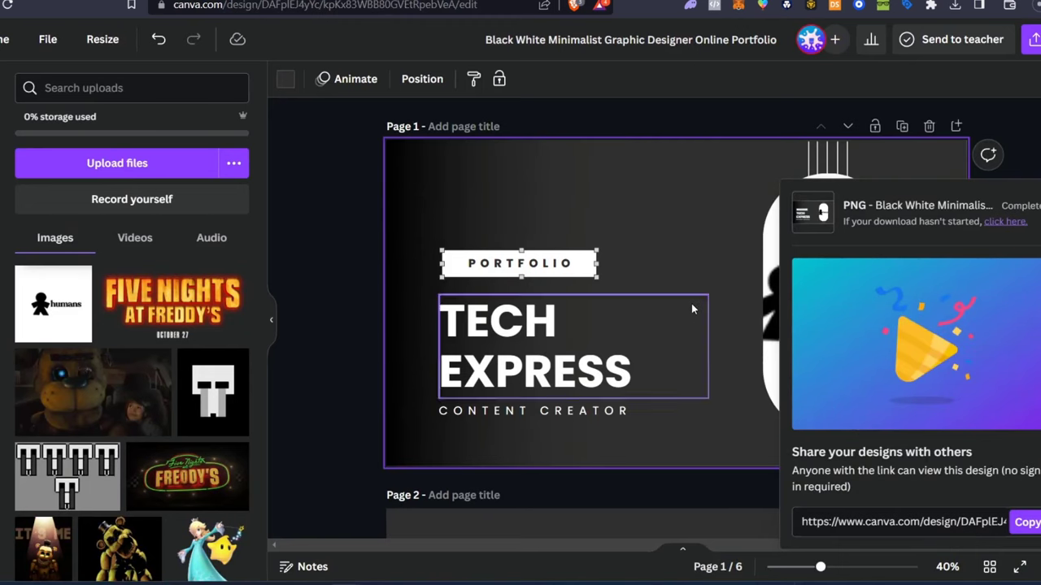
# Dismiss the download popup and scroll through the Canva portfolio pages down to Page 6
pyautogui.scroll(-5, 692, 304)
pyautogui.click(945, 302)
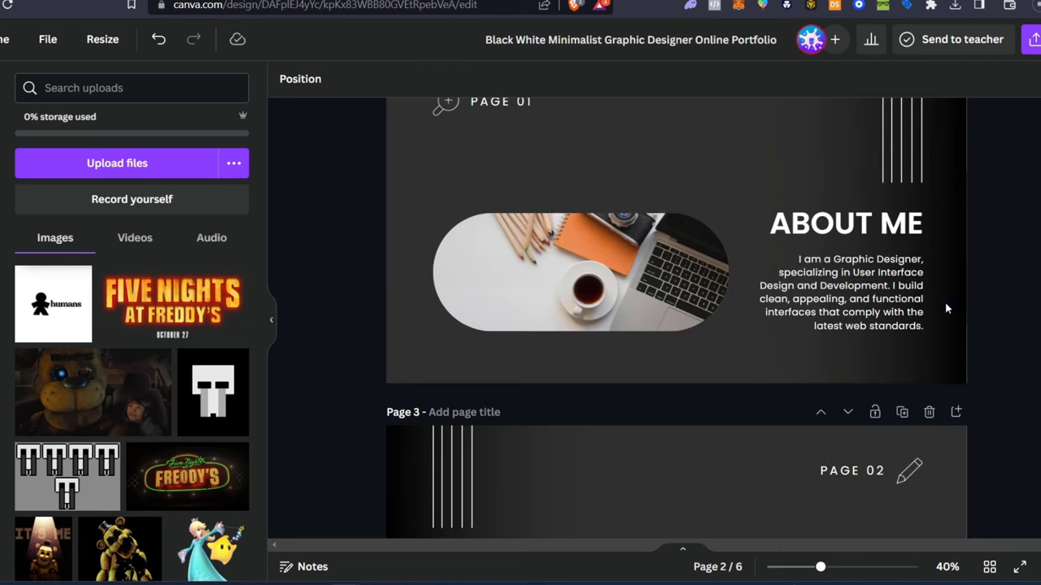
pyautogui.scroll(3, 945, 301)
pyautogui.scroll(-2, 1002, 461)
pyautogui.scroll(-1, 1003, 461)
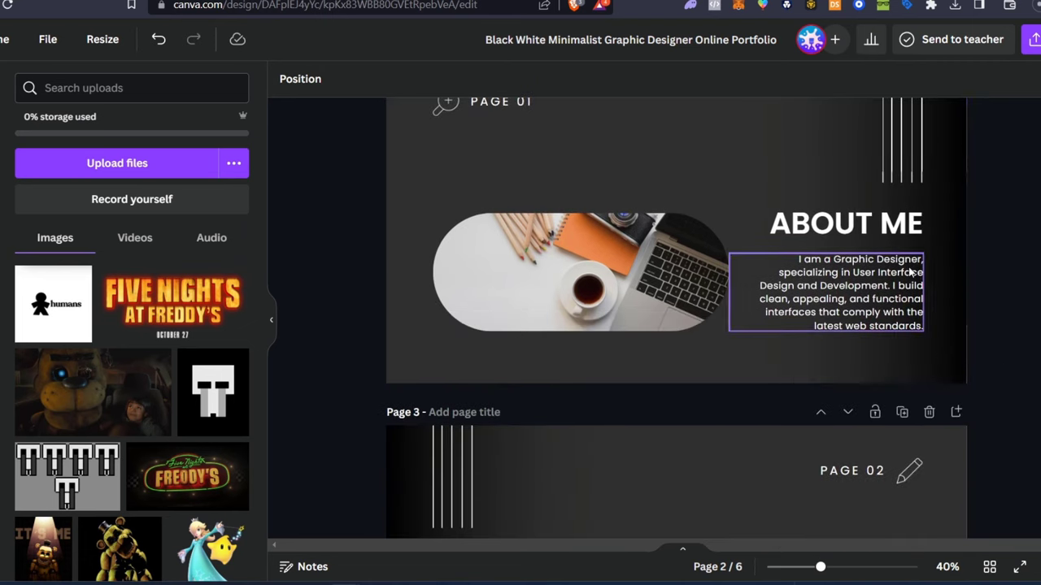
pyautogui.scroll(-12, 951, 352)
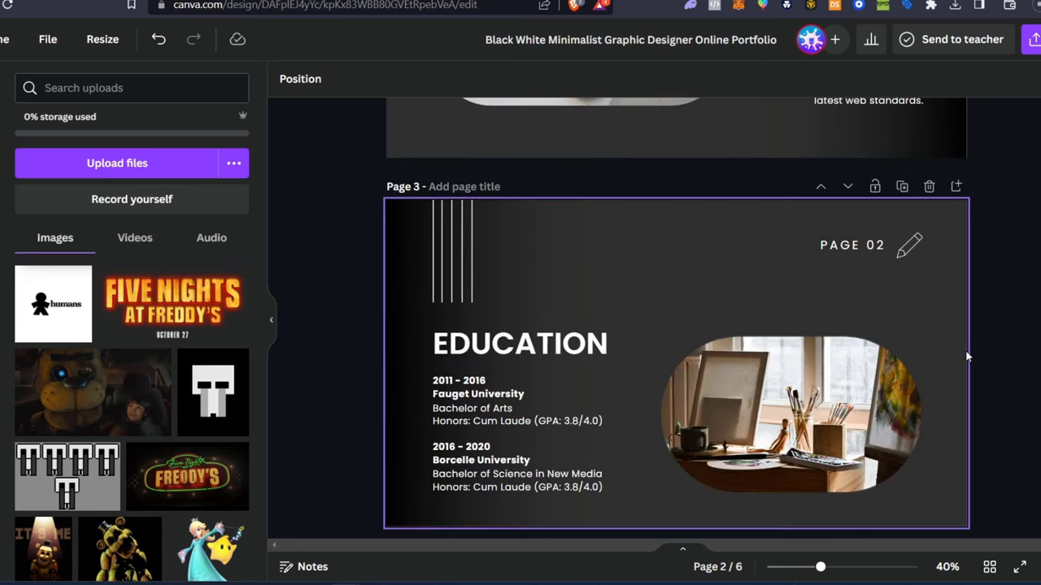
pyautogui.scroll(-6, 966, 356)
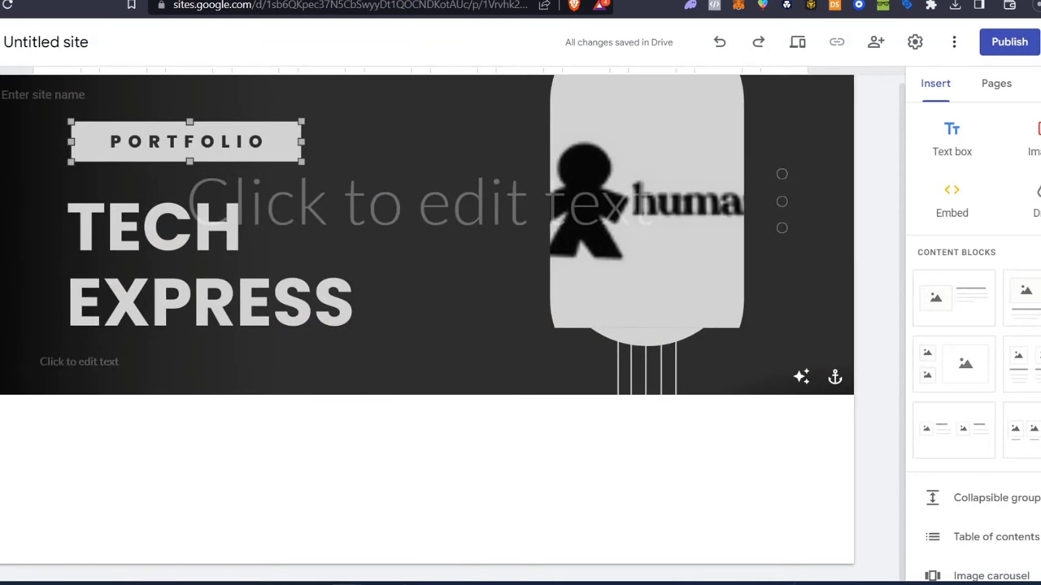
# Create the custom theme 'Portfolio' with a preset colour combination and default Libre Baskerville fonts
pyautogui.click(1036, 82)
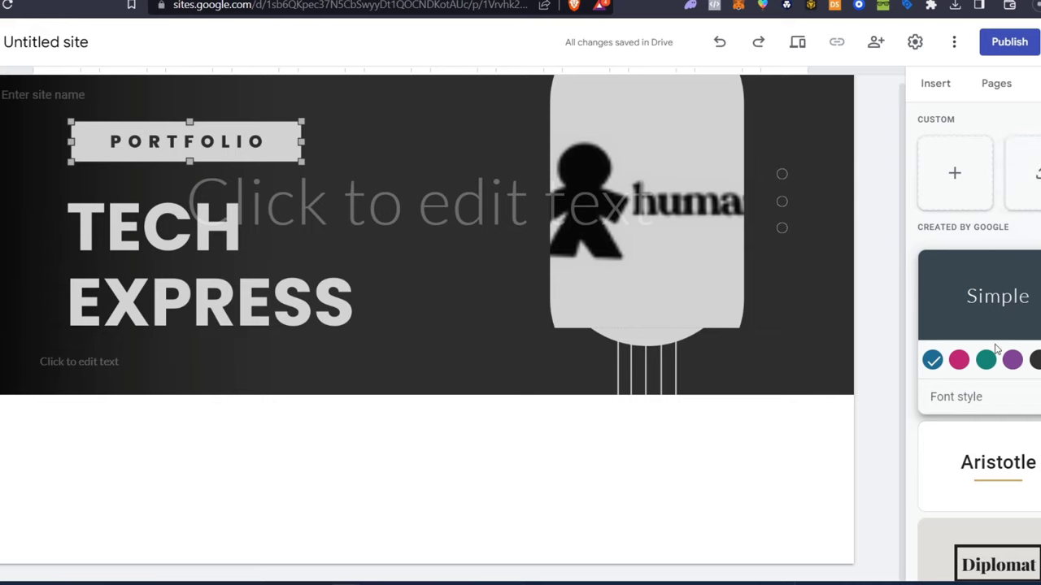
pyautogui.scroll(-4, 1030, 353)
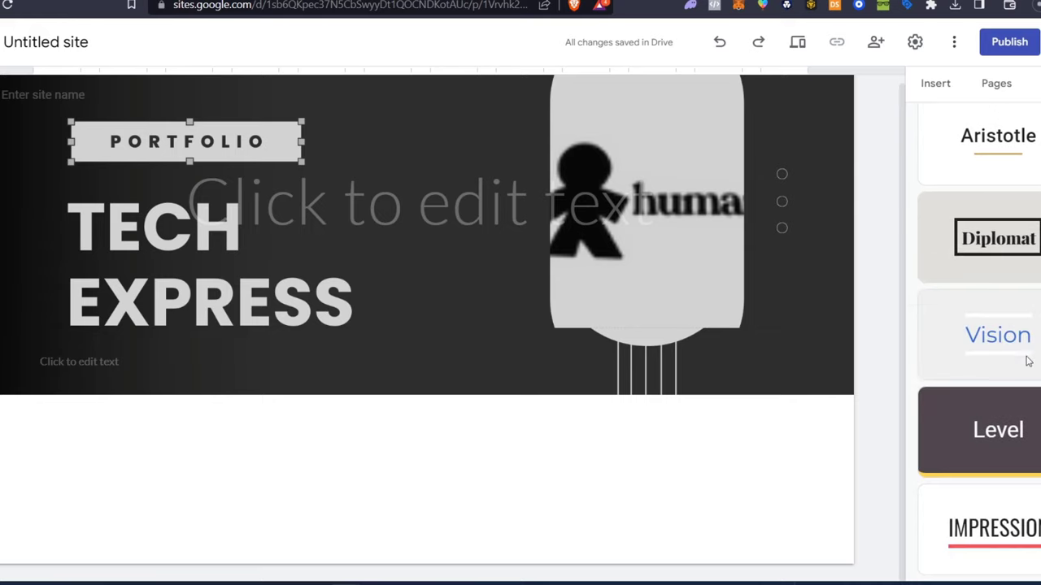
pyautogui.click(1006, 506)
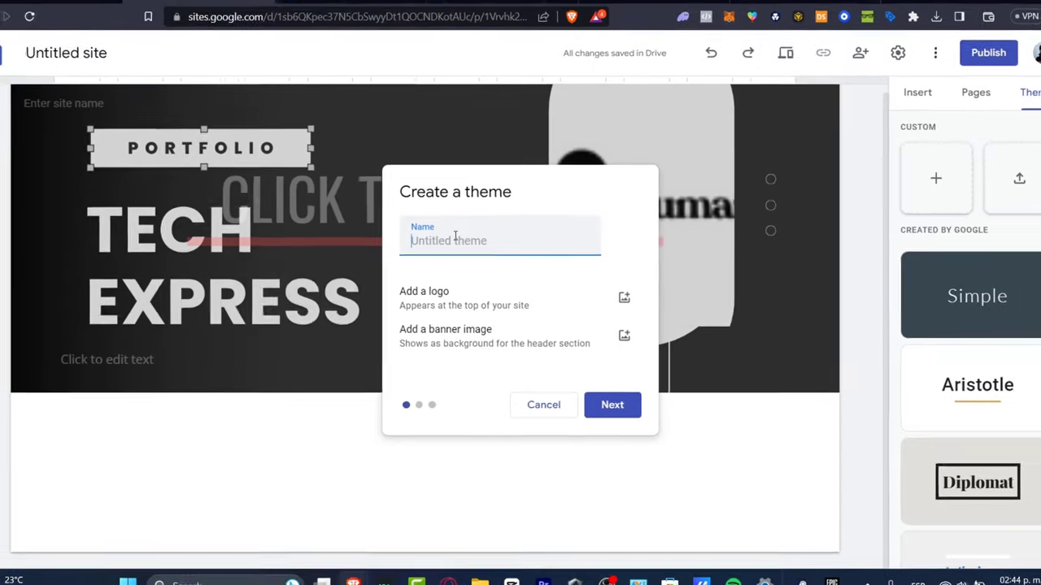
pyautogui.write('Portfolio')
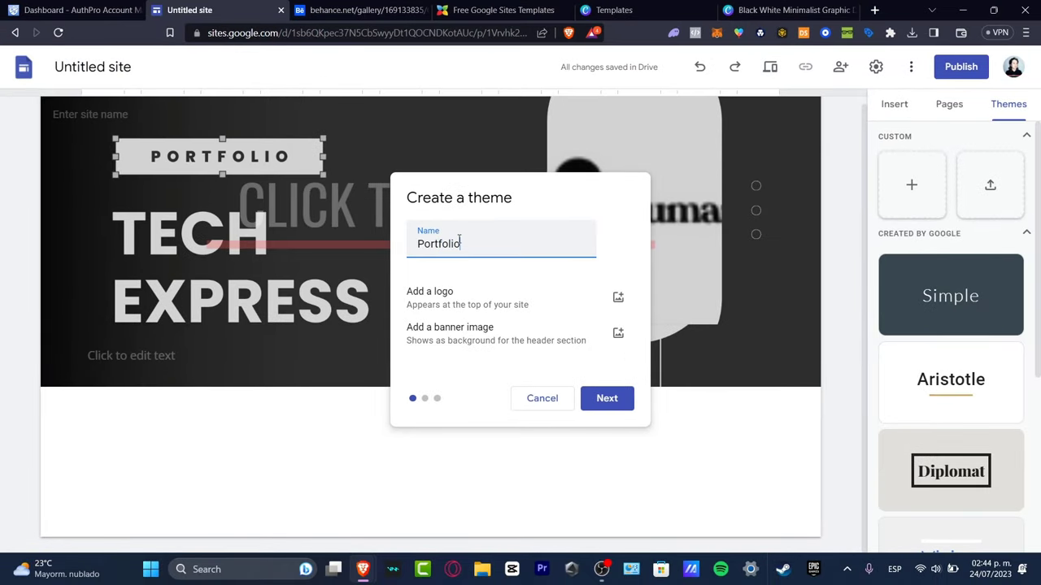
pyautogui.click(607, 398)
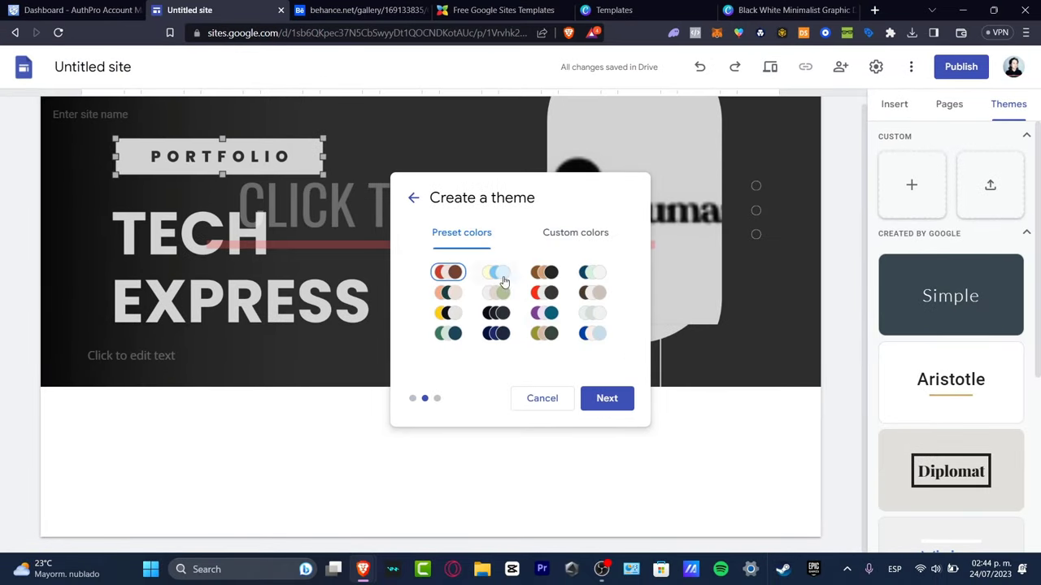
pyautogui.click(543, 272)
pyautogui.click(606, 398)
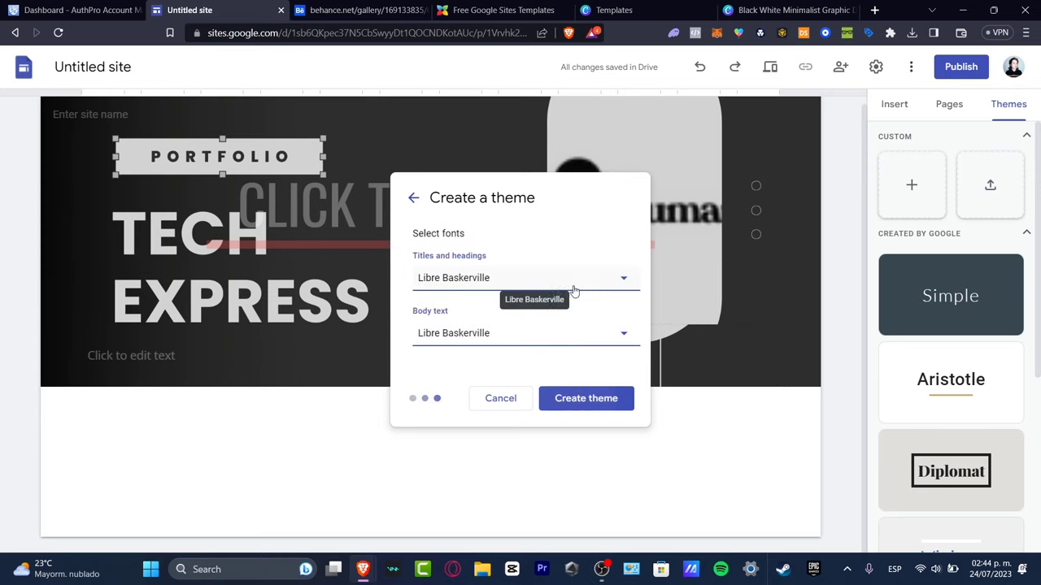
pyautogui.click(600, 398)
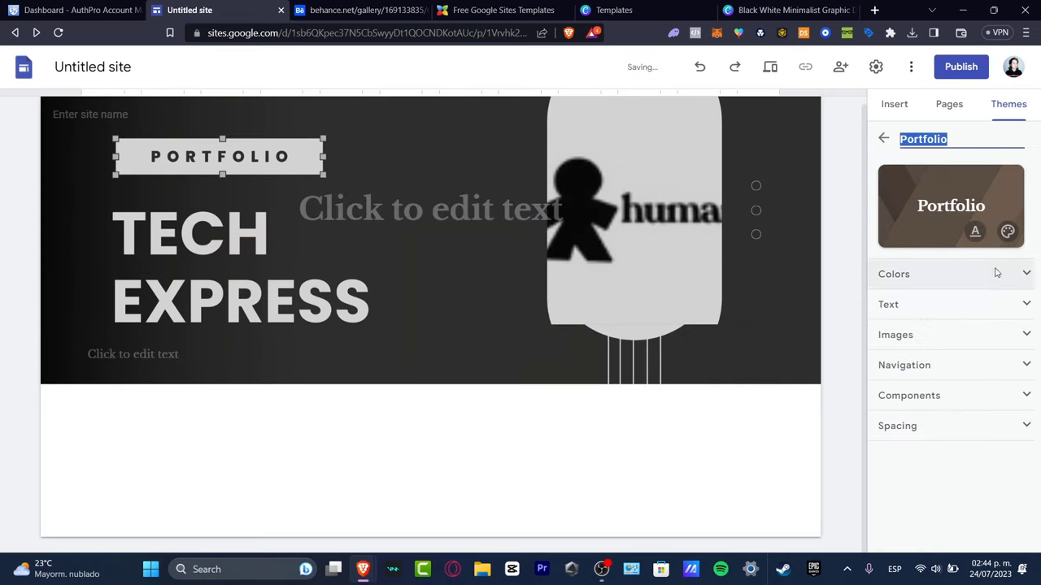
# Define a custom grey #797979 as the Portfolio theme's background colour
pyautogui.click(952, 278)
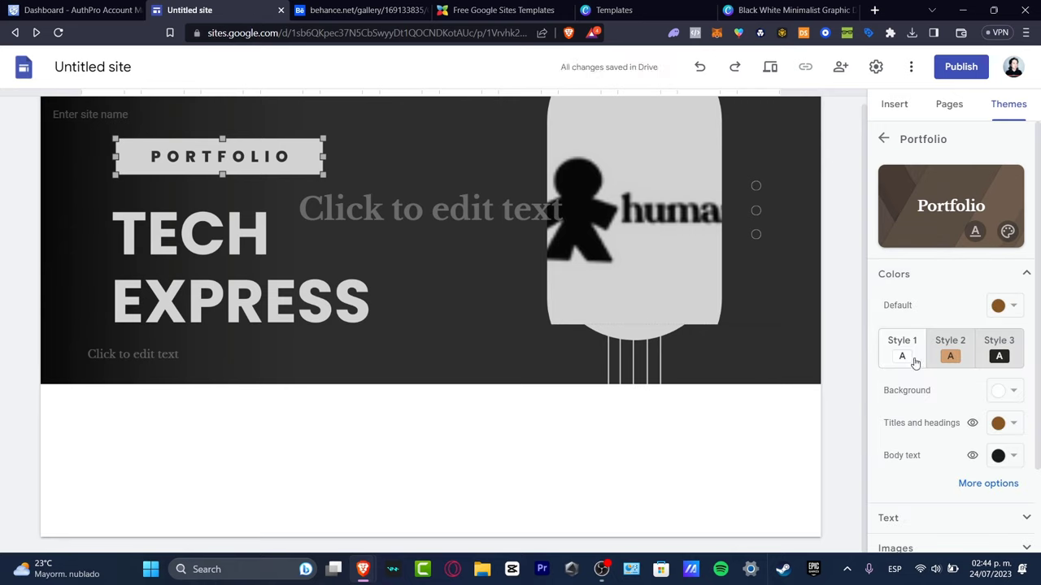
pyautogui.click(1007, 394)
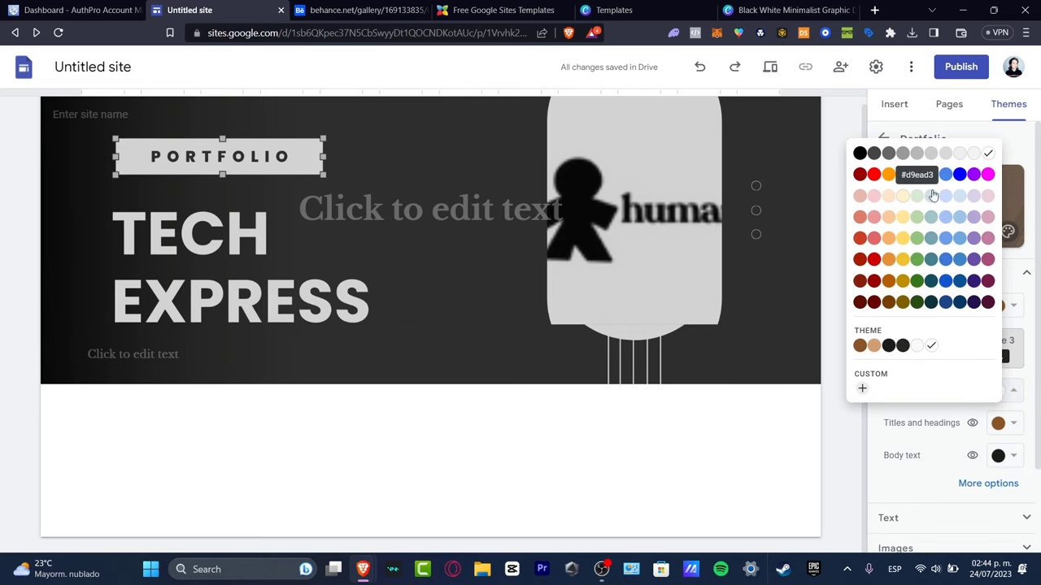
pyautogui.click(862, 388)
pyautogui.click(945, 240)
pyautogui.moveTo(949, 254)
pyautogui.mouseDown()
pyautogui.moveTo(964, 255)
pyautogui.moveTo(911, 257)
pyautogui.mouseUp()
pyautogui.moveTo(899, 214)
pyautogui.mouseDown()
pyautogui.moveTo(867, 192)
pyautogui.moveTo(836, 213)
pyautogui.mouseUp()
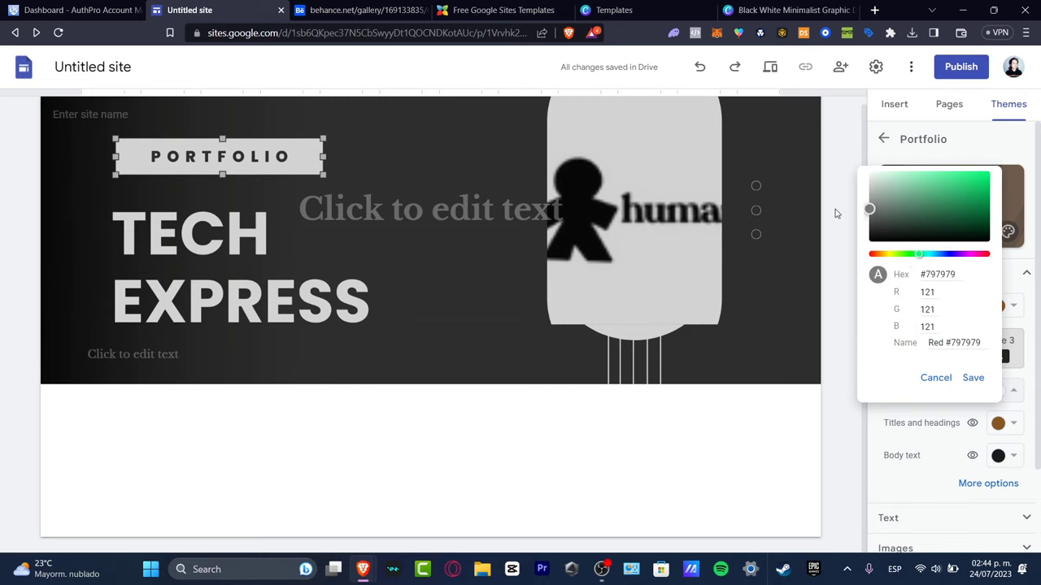
pyautogui.click(973, 380)
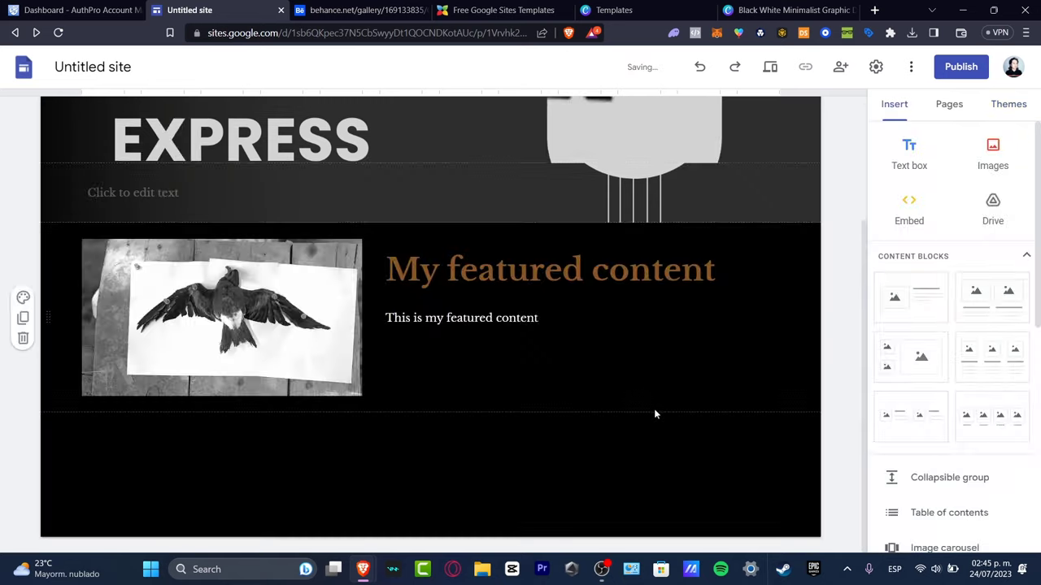
pyautogui.scroll(2, 606, 370)
pyautogui.scroll(-2, 627, 356)
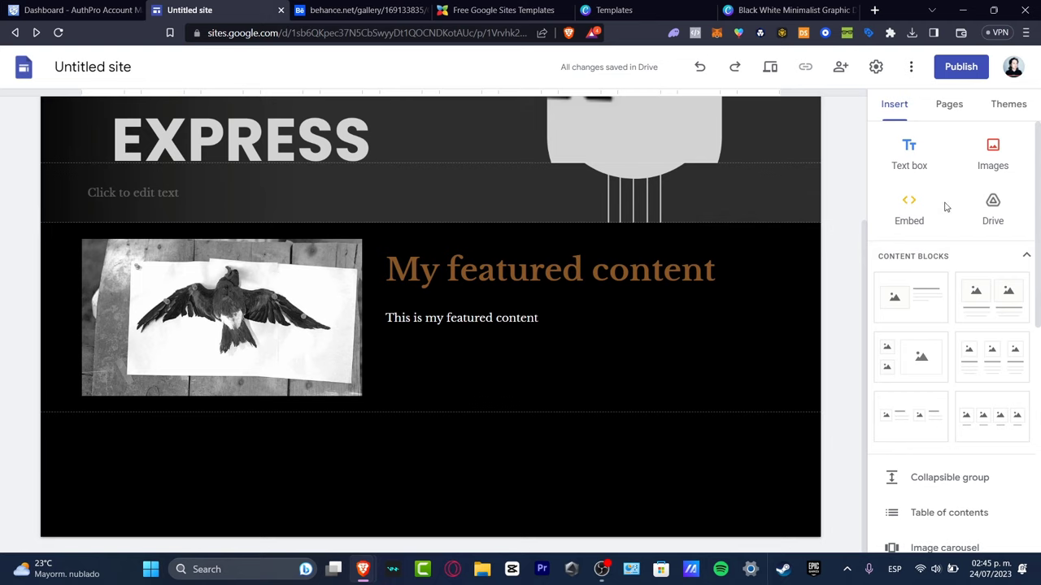
pyautogui.scroll(-5, 943, 244)
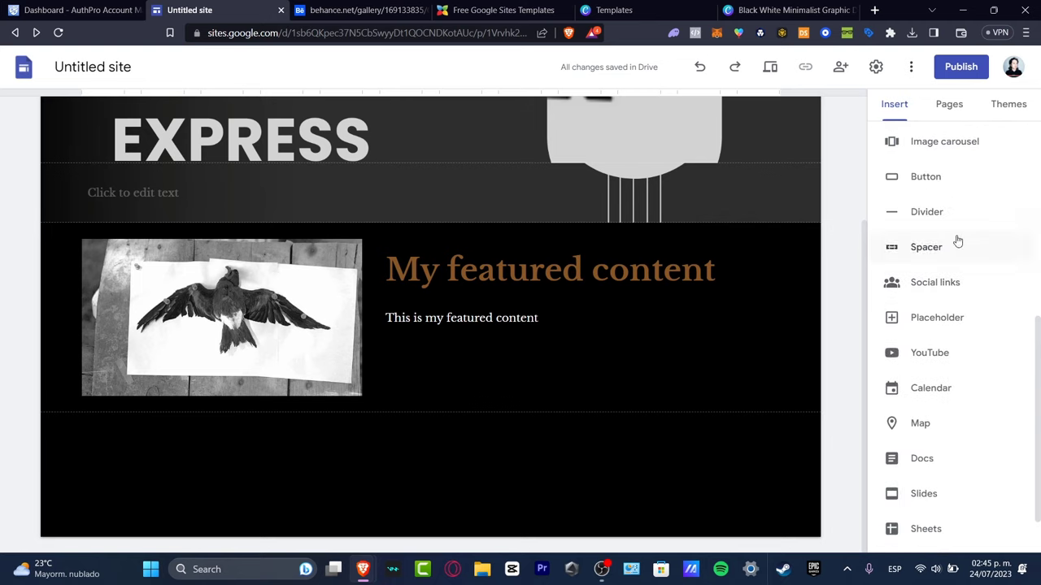
pyautogui.click(937, 184)
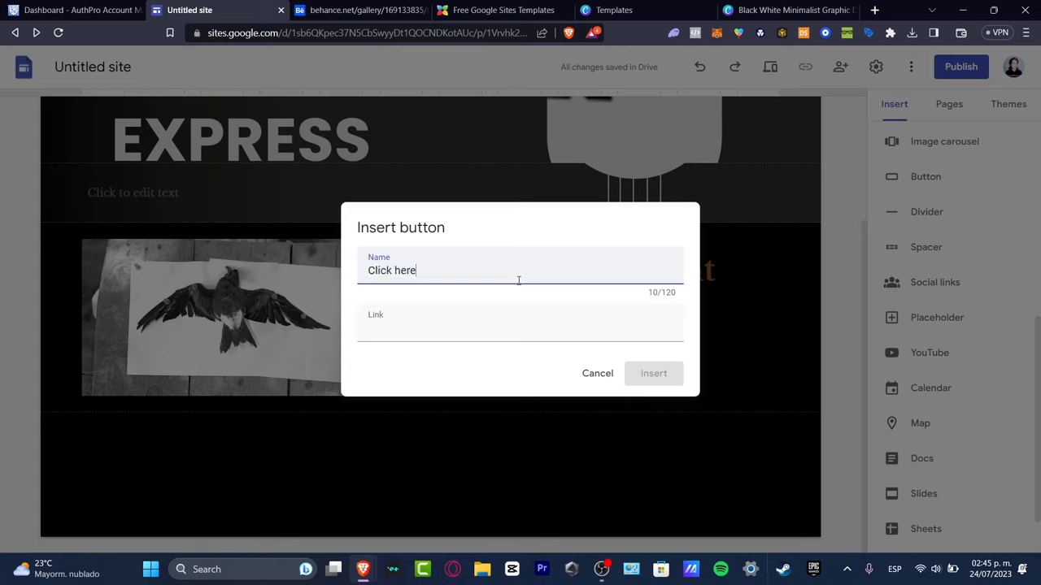
pyautogui.click(486, 320)
pyautogui.write('www.youtube.com')
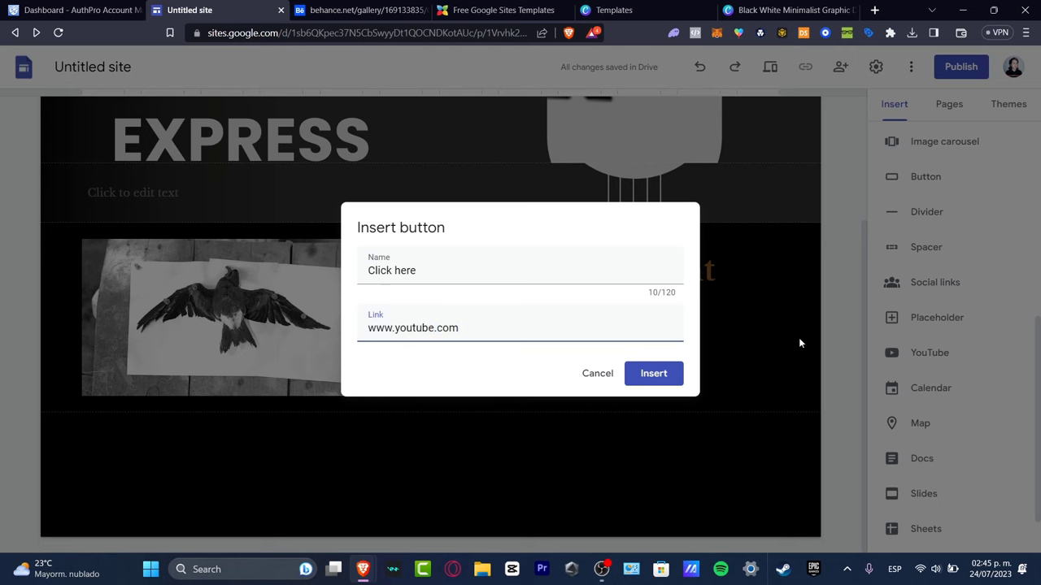
pyautogui.click(683, 374)
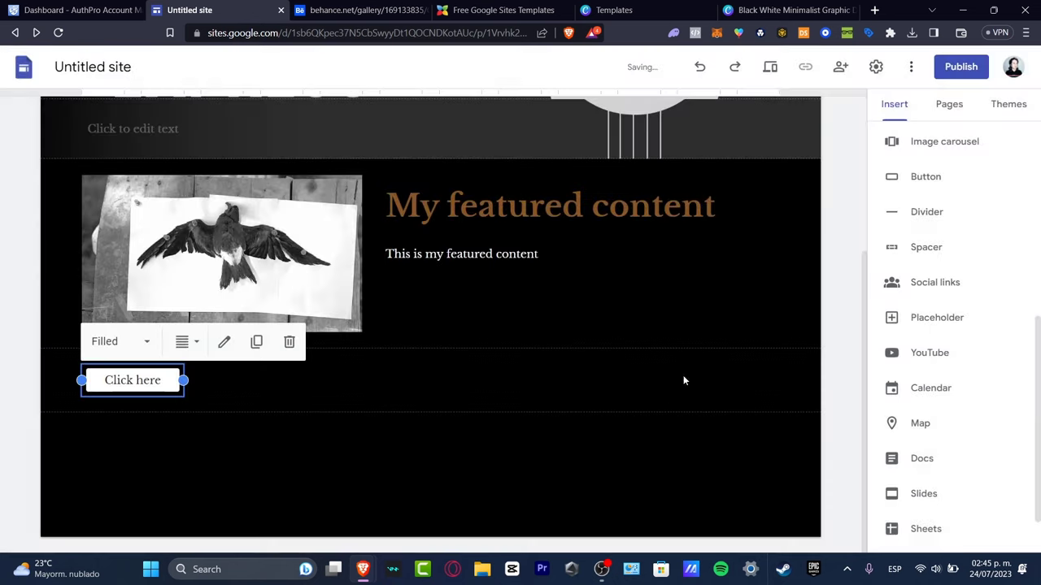
# Move the Click here button to the centre of its section
pyautogui.click(237, 380)
pyautogui.moveTo(163, 388); pyautogui.dragTo(444, 434)
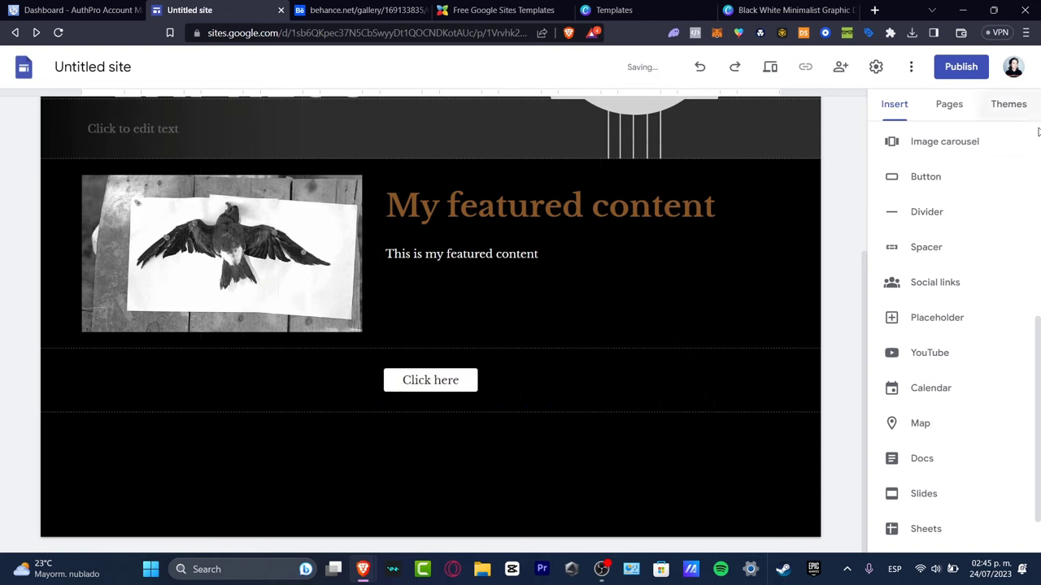
pyautogui.scroll(5, 962, 260)
# Add a text box reading 'See my latest work in the 2023'
pyautogui.click(909, 153)
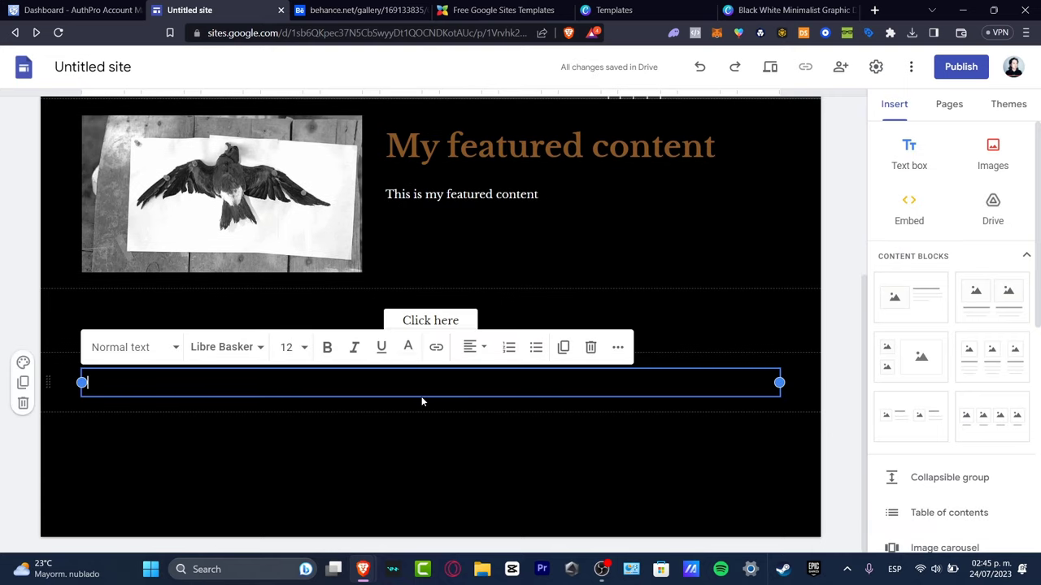
pyautogui.write('See my latest work in the 2023')
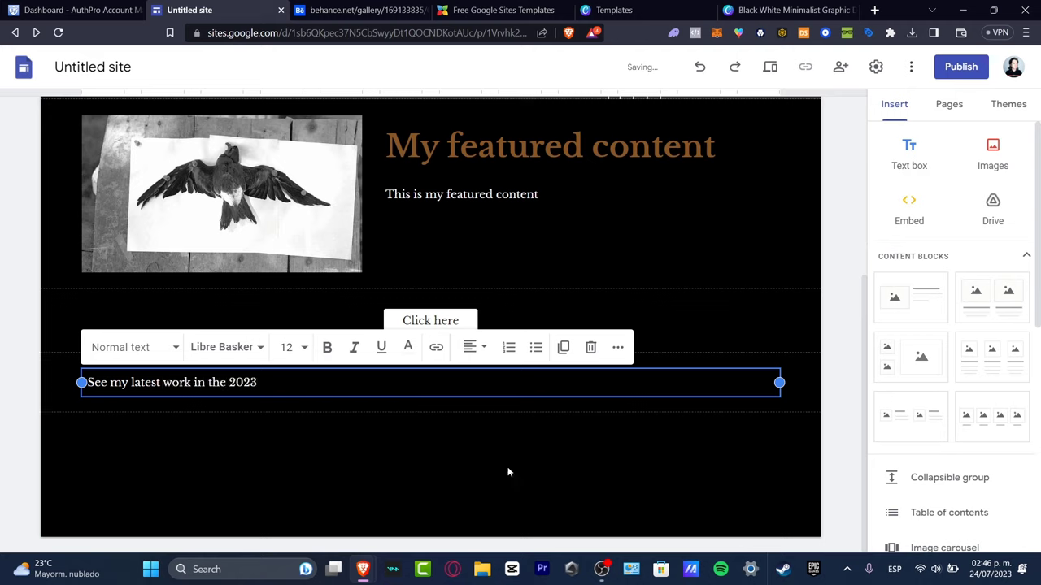
pyautogui.click(507, 471)
pyautogui.click(257, 382)
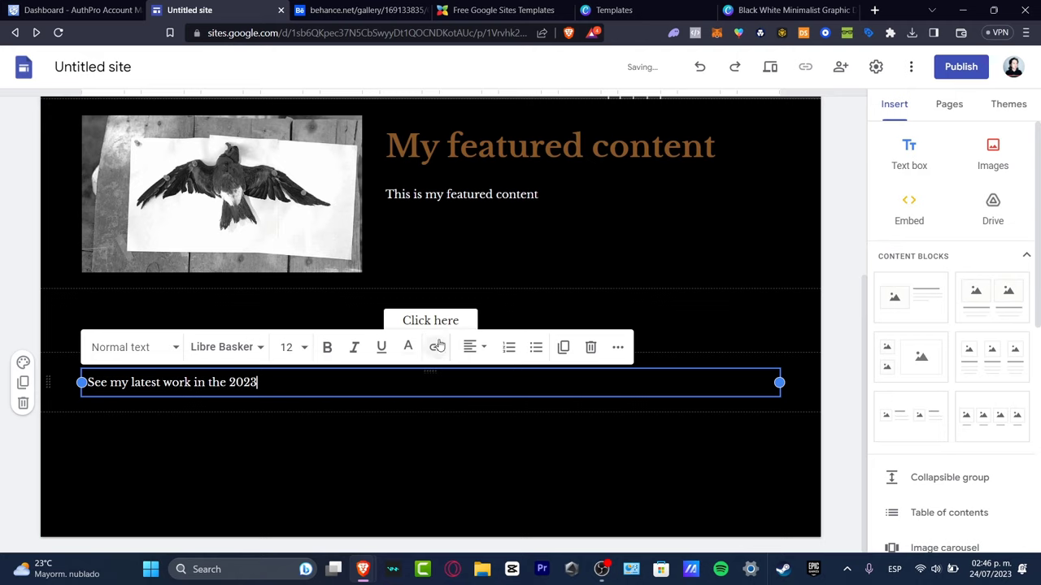
# Centre that line and drag the Click here button into the row beneath it
pyautogui.click(470, 347)
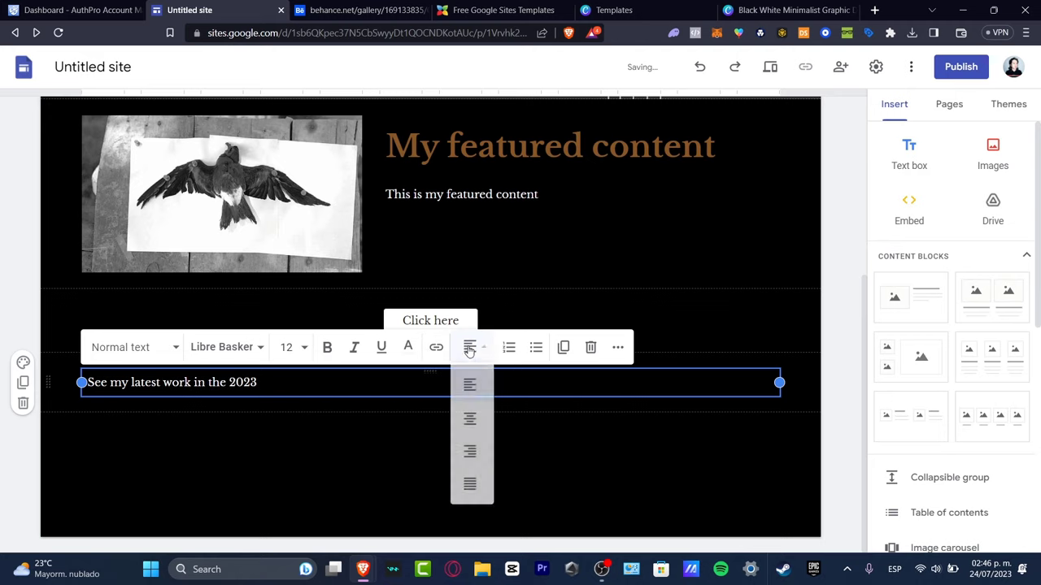
pyautogui.click(473, 421)
pyautogui.click(488, 441)
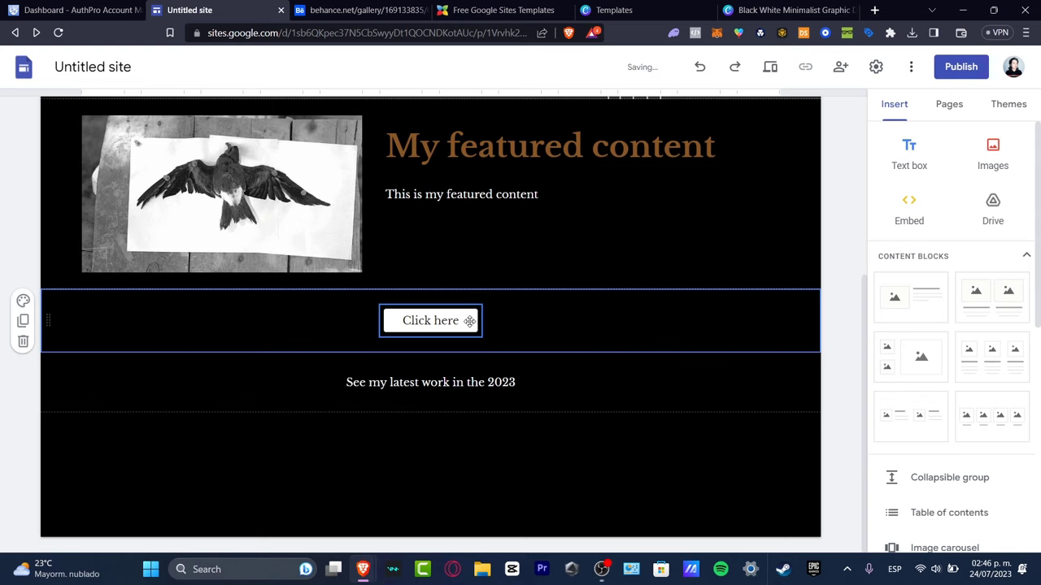
pyautogui.moveTo(470, 322); pyautogui.dragTo(479, 400)
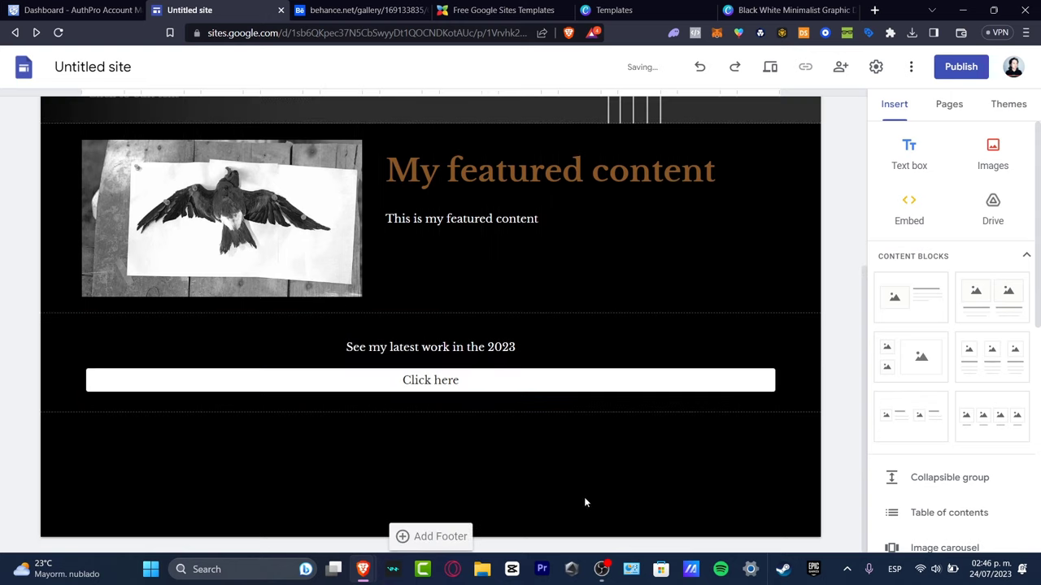
# Publish the site under the web address tchxpressportfolio after copying its full preview URL
pyautogui.click(972, 67)
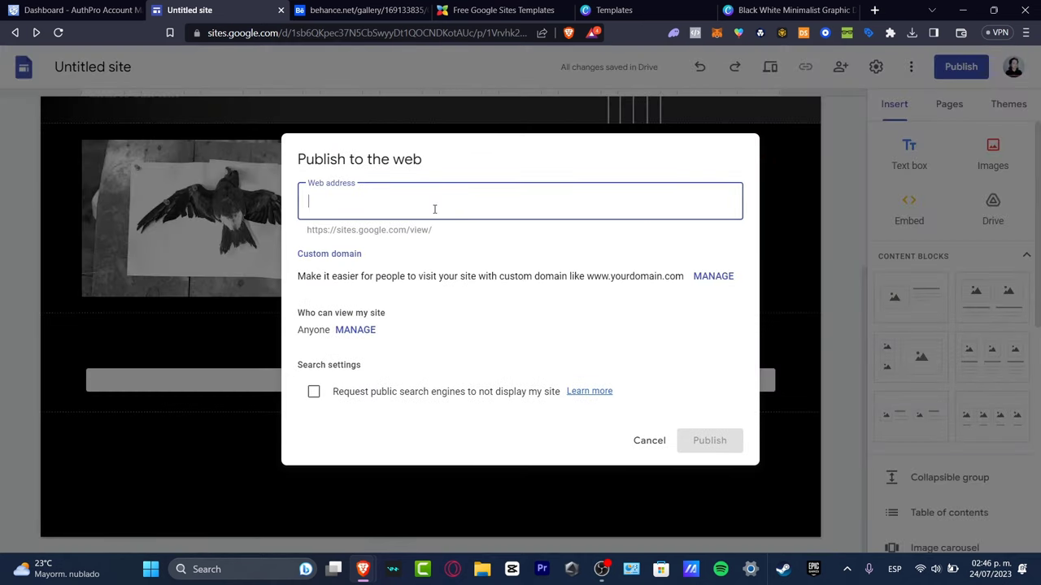
pyautogui.write('tchxpressportfolio')
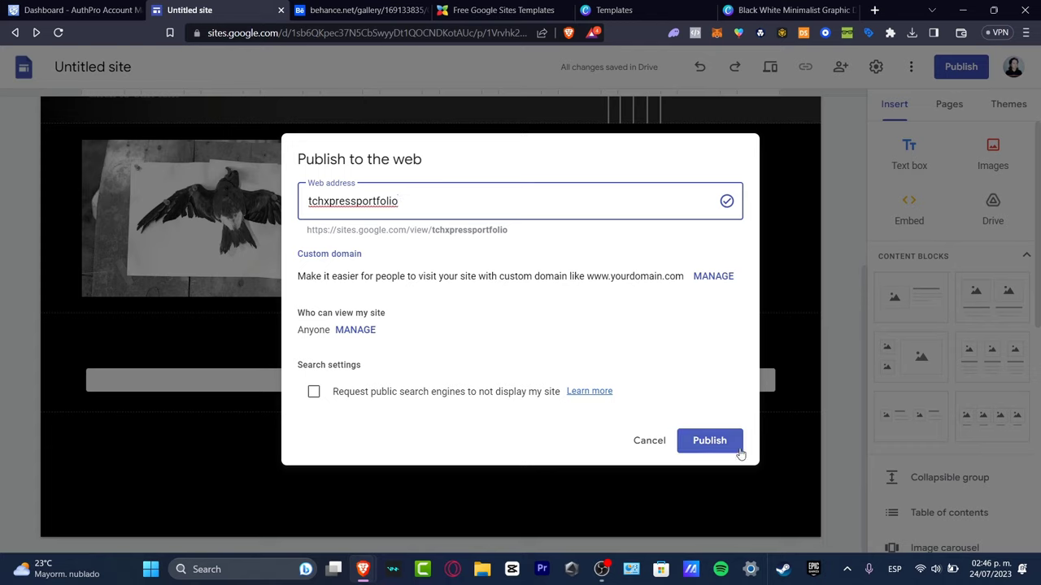
pyautogui.moveTo(517, 234)
pyautogui.mouseDown()
pyautogui.moveTo(302, 232)
pyautogui.moveTo(509, 228)
pyautogui.mouseUp()
pyautogui.click(302, 233)
pyautogui.click(509, 227)
pyautogui.tripleClick(509, 230)
pyautogui.hotkey('ctrl', 'c')
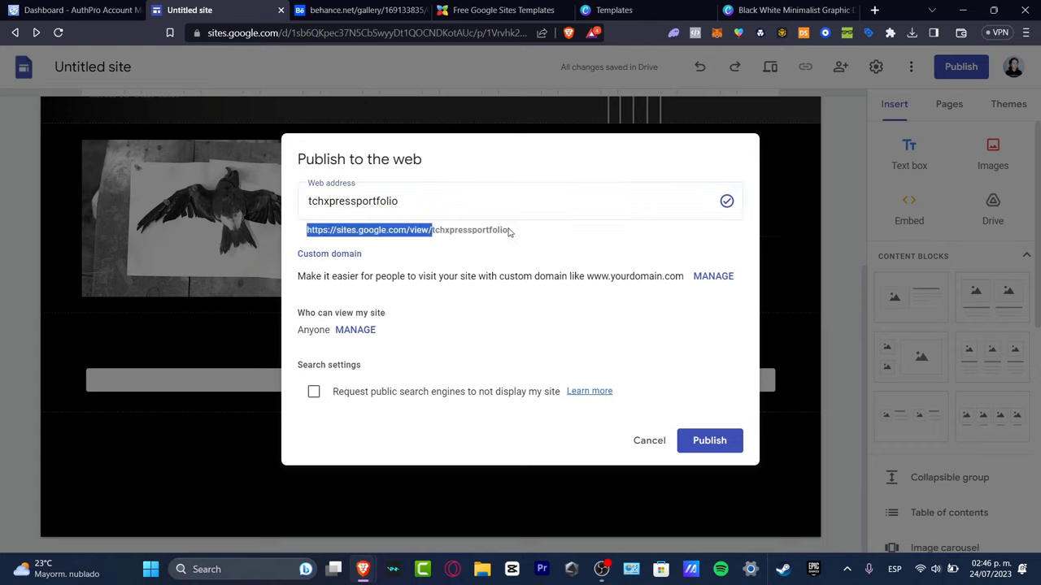
pyautogui.click(726, 440)
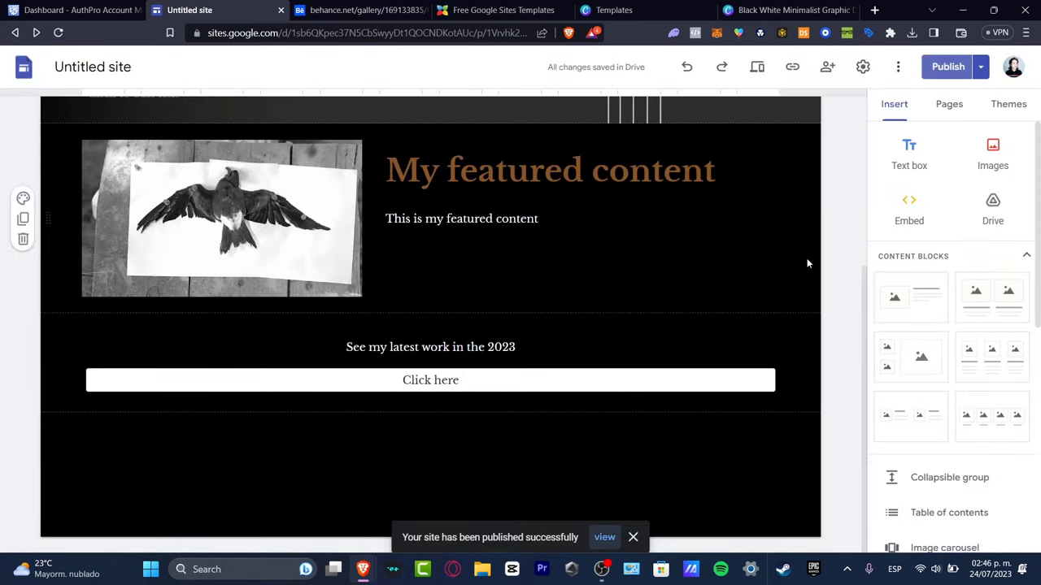
# Try the pasted address in a new tab, which shows an error page, then return to the editor
pyautogui.click(875, 9)
pyautogui.hotkey('ctrl', 'v')
pyautogui.press('Return')
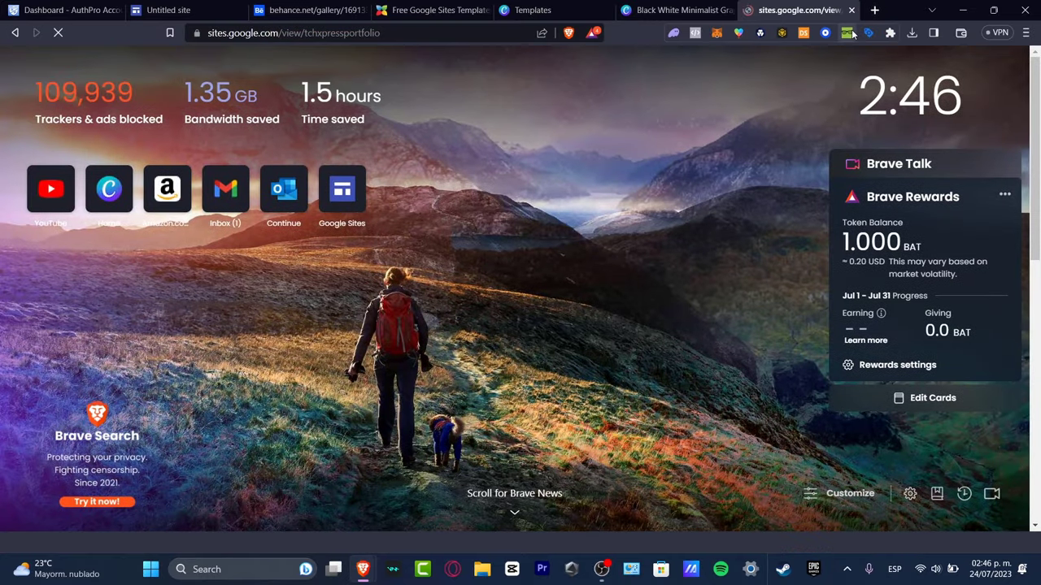
pyautogui.click(375, 33)
pyautogui.click(681, 10)
pyautogui.click(297, 10)
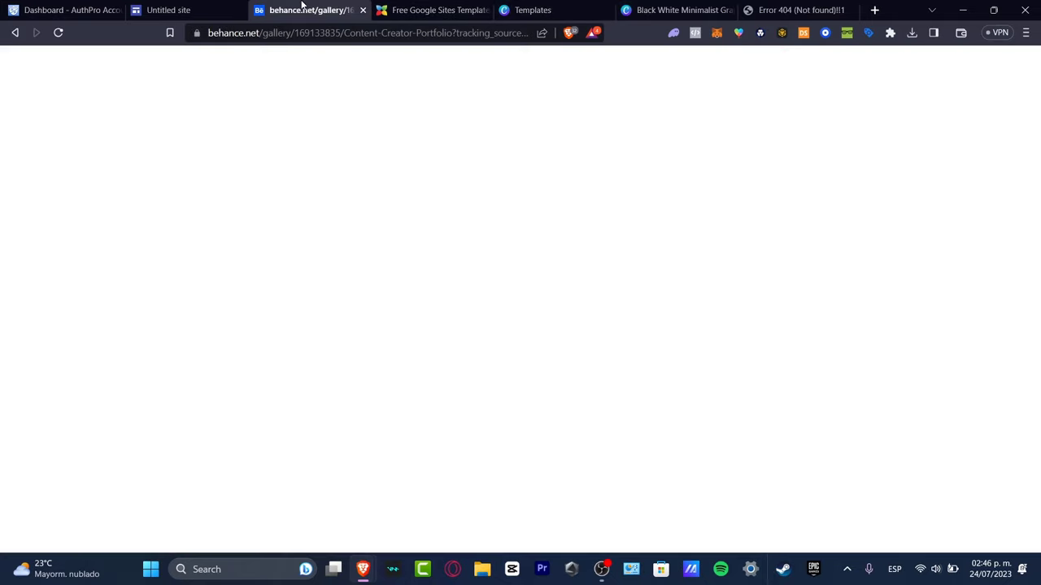
pyautogui.click(169, 10)
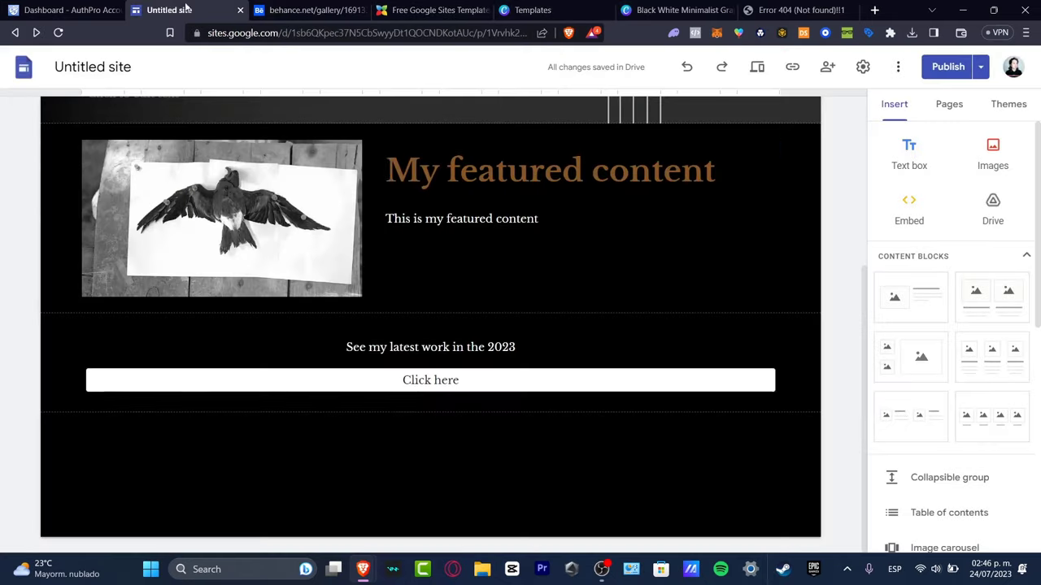
# Copy the published site's link and load the live portfolio in a spare tab
pyautogui.click(793, 68)
pyautogui.click(682, 314)
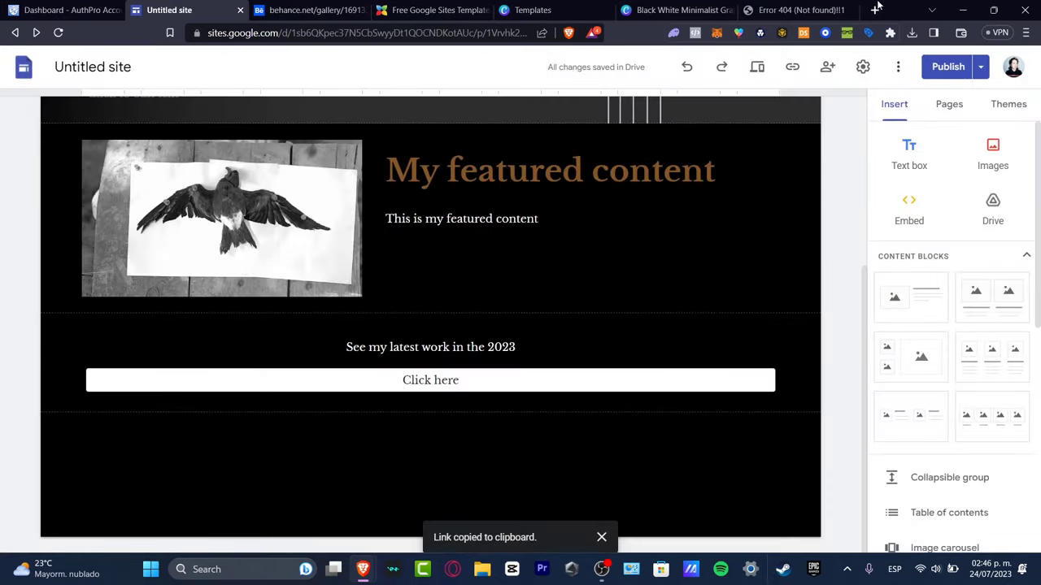
pyautogui.click(784, 10)
pyautogui.hotkey('ctrl', 'v')
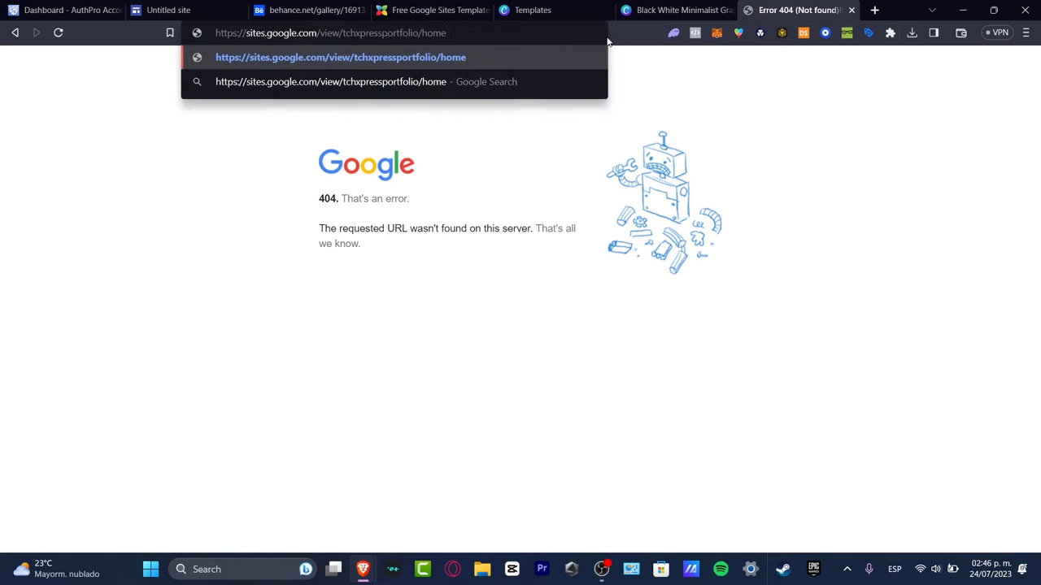
pyautogui.press('Return')
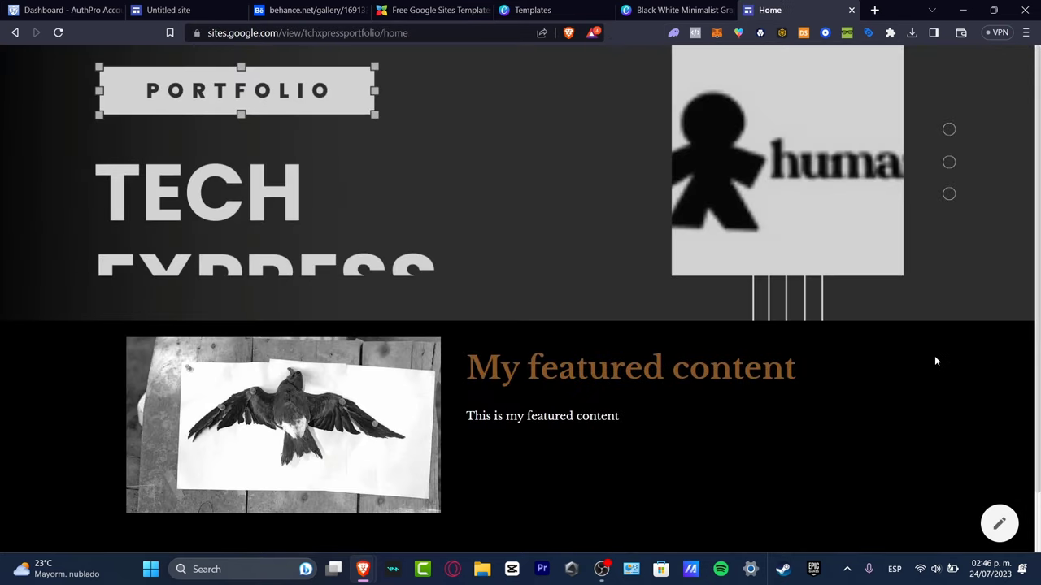
# Confirm the Click here button opens YouTube, then go back to the Google Sites editor
pyautogui.scroll(-1, 756, 261)
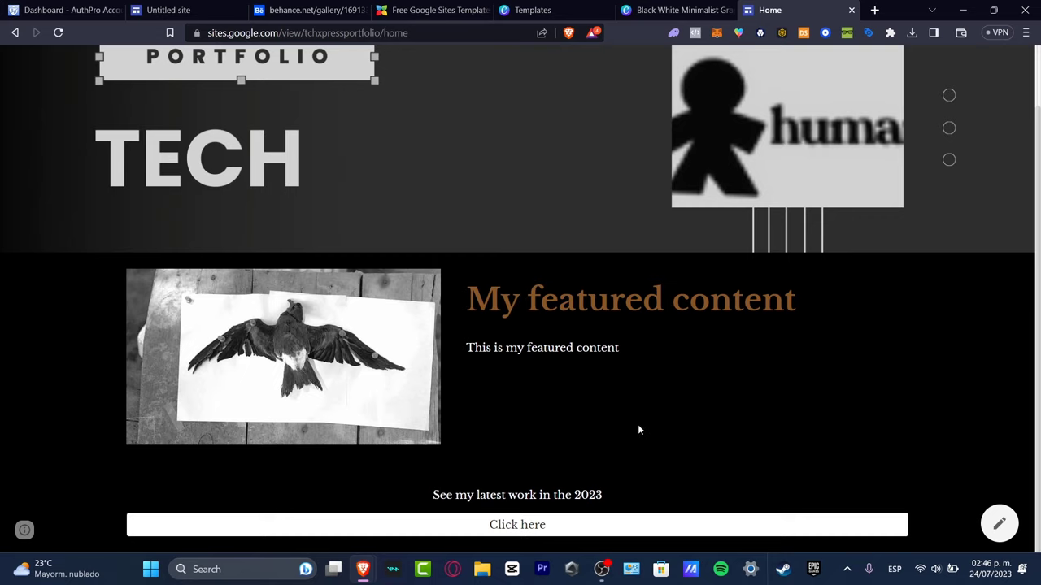
pyautogui.click(529, 530)
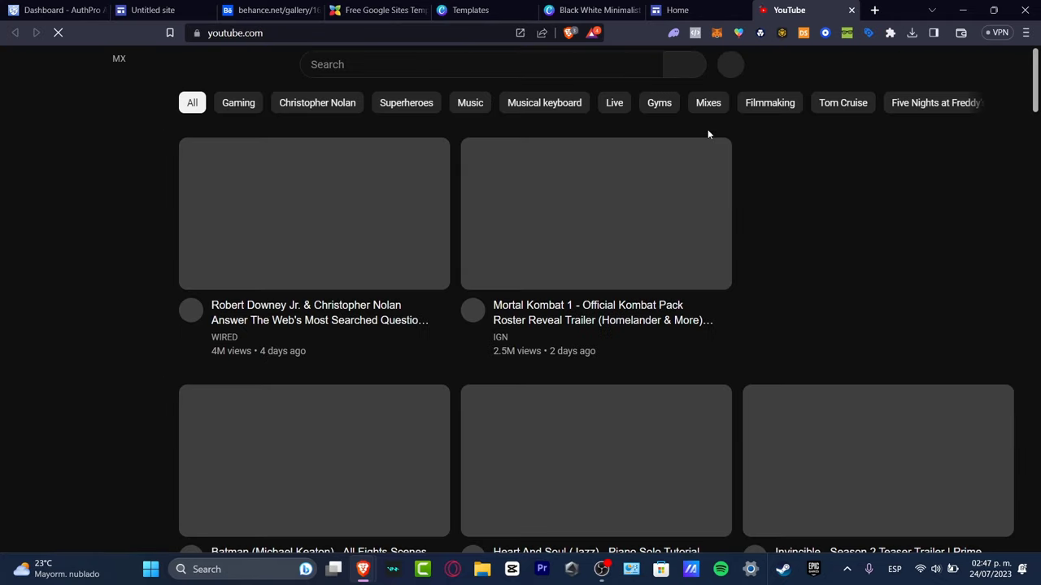
pyautogui.click(705, 8)
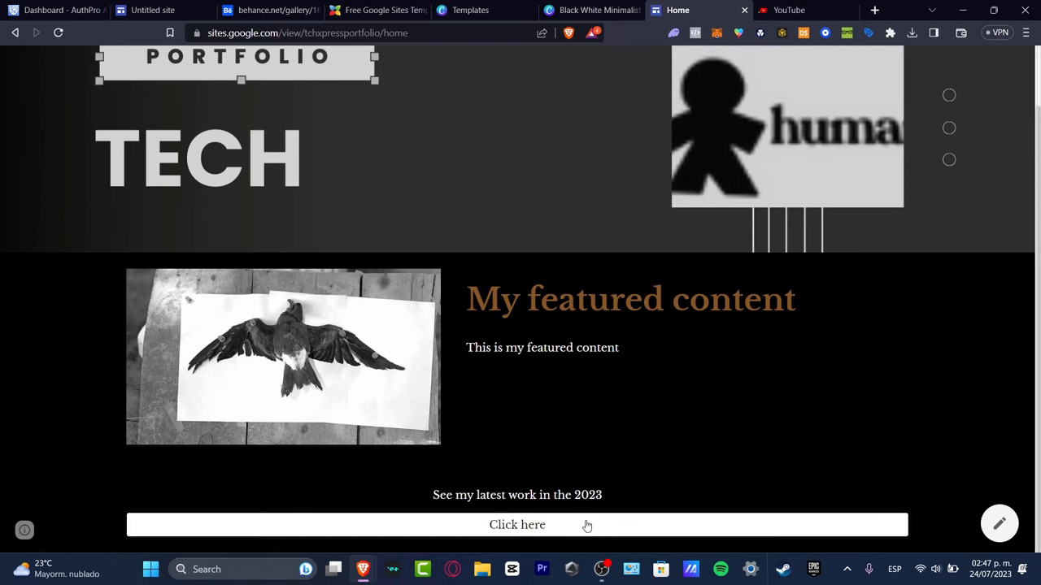
pyautogui.click(210, 7)
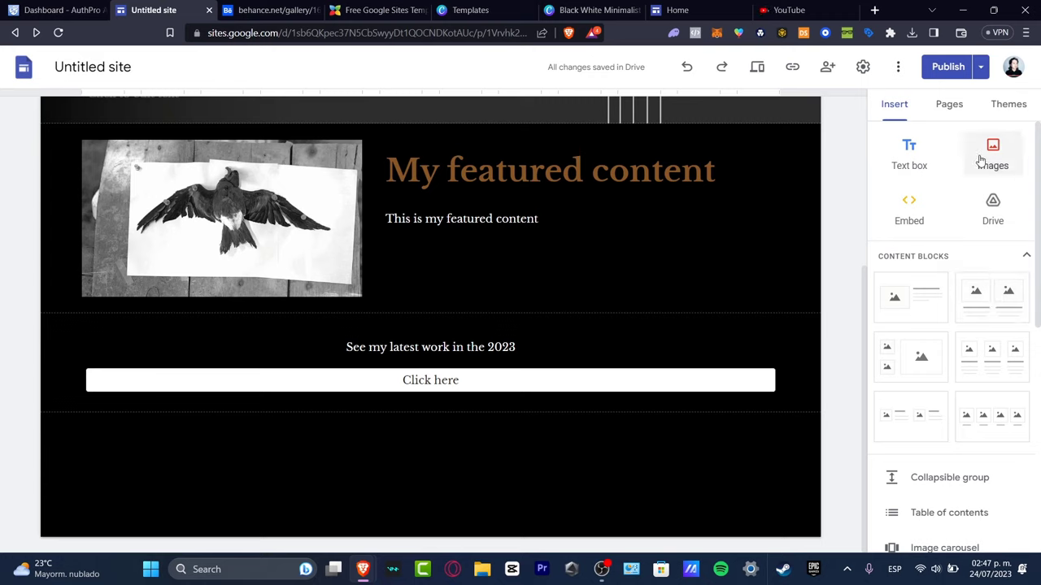
# Back out of an Image carousel, then insert the Partner application form from Forms below Click here
pyautogui.scroll(-3, 993, 350)
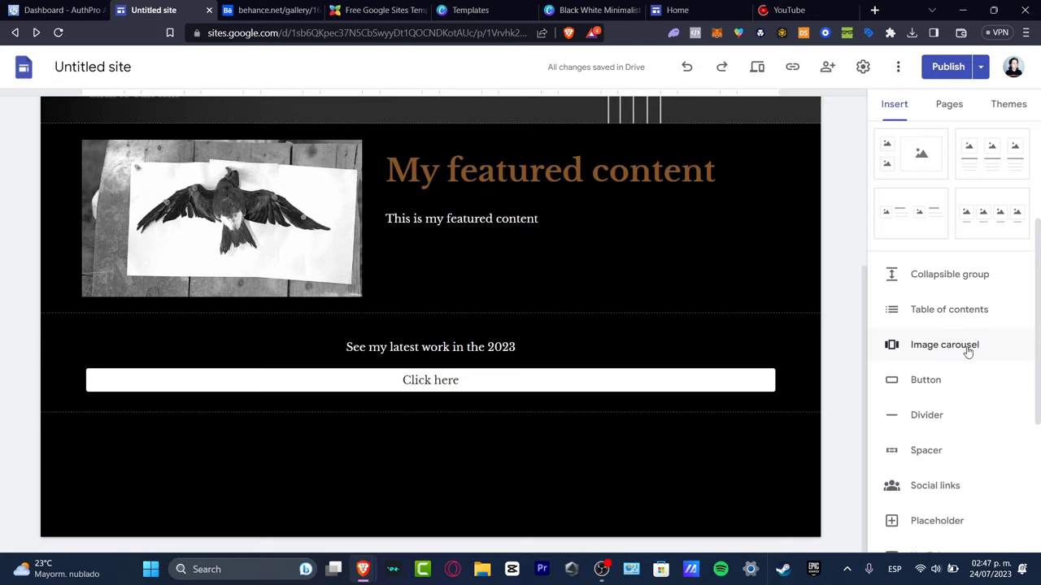
pyautogui.click(966, 347)
pyautogui.click(643, 457)
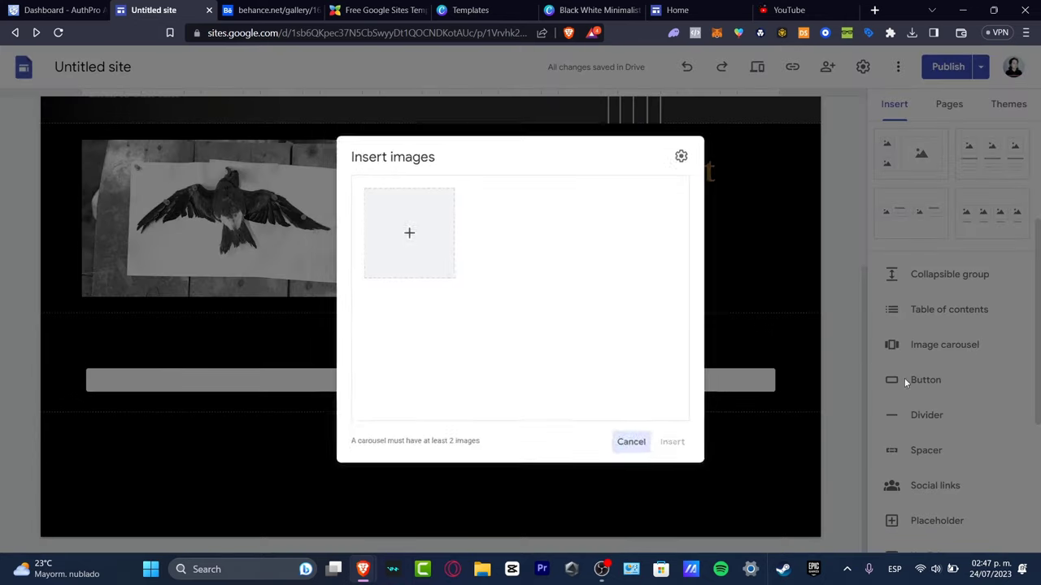
pyautogui.scroll(-3, 978, 425)
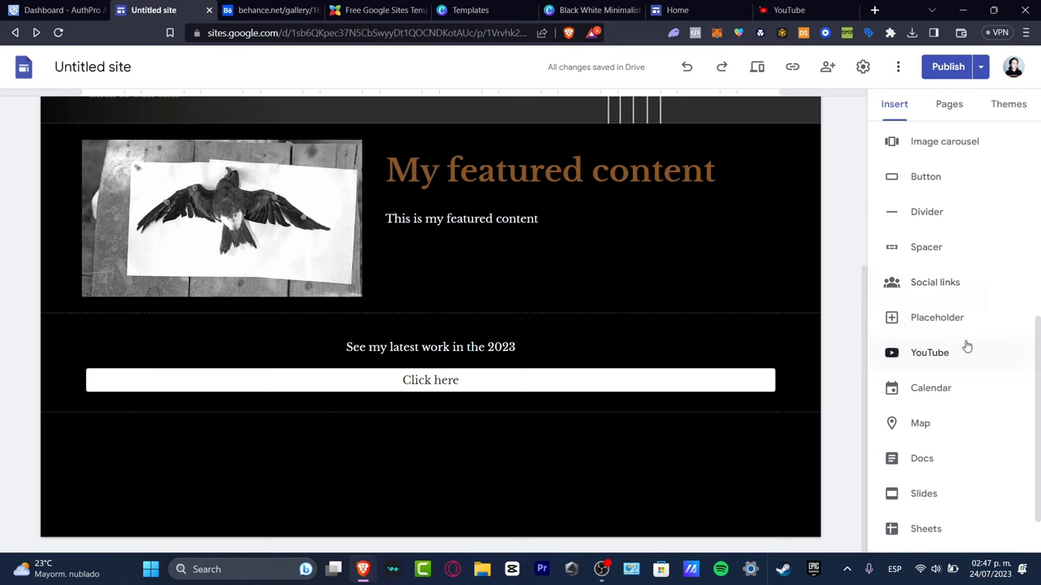
pyautogui.scroll(-1, 967, 355)
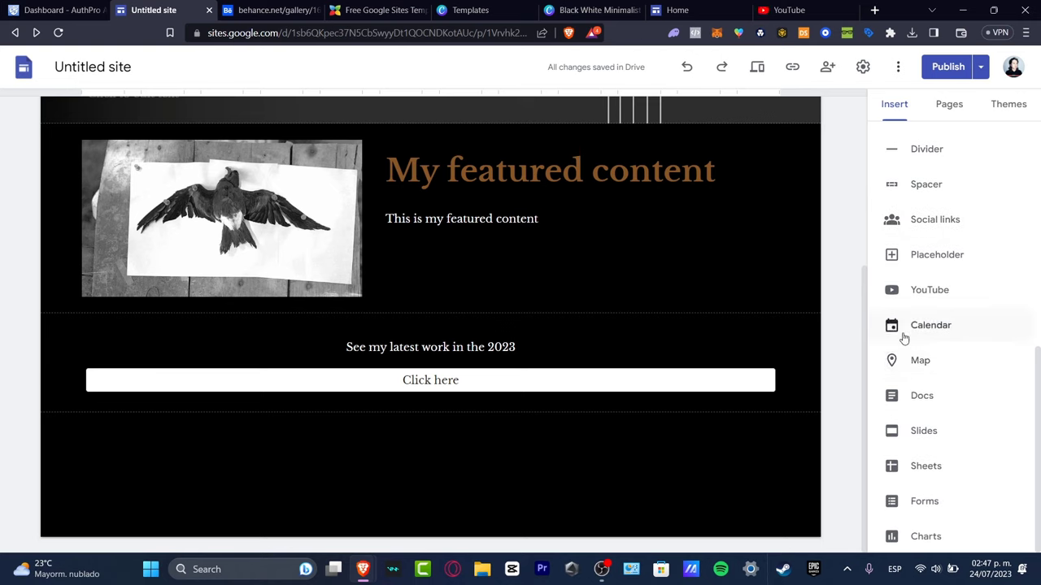
pyautogui.click(953, 326)
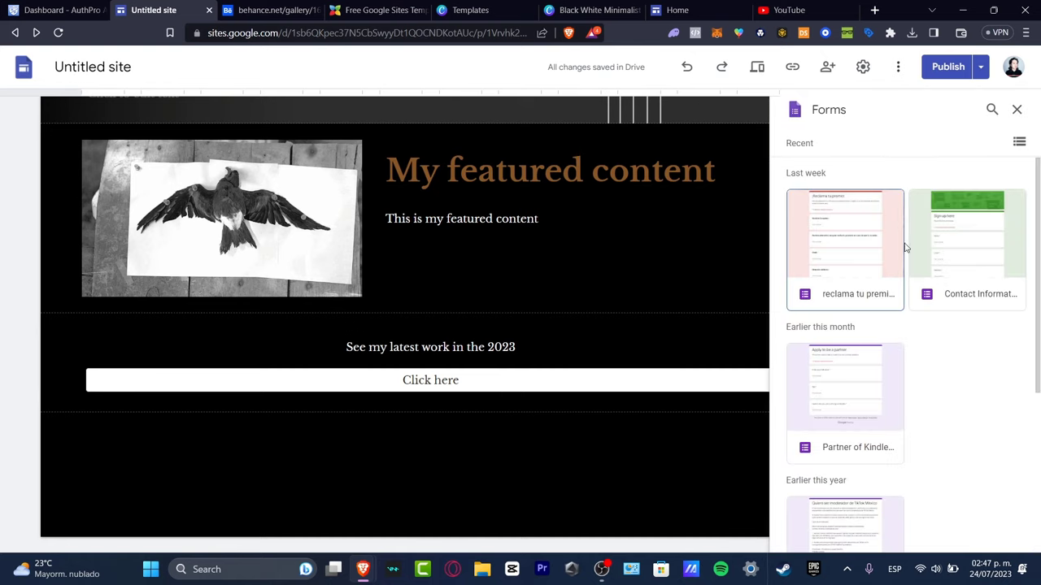
pyautogui.click(863, 443)
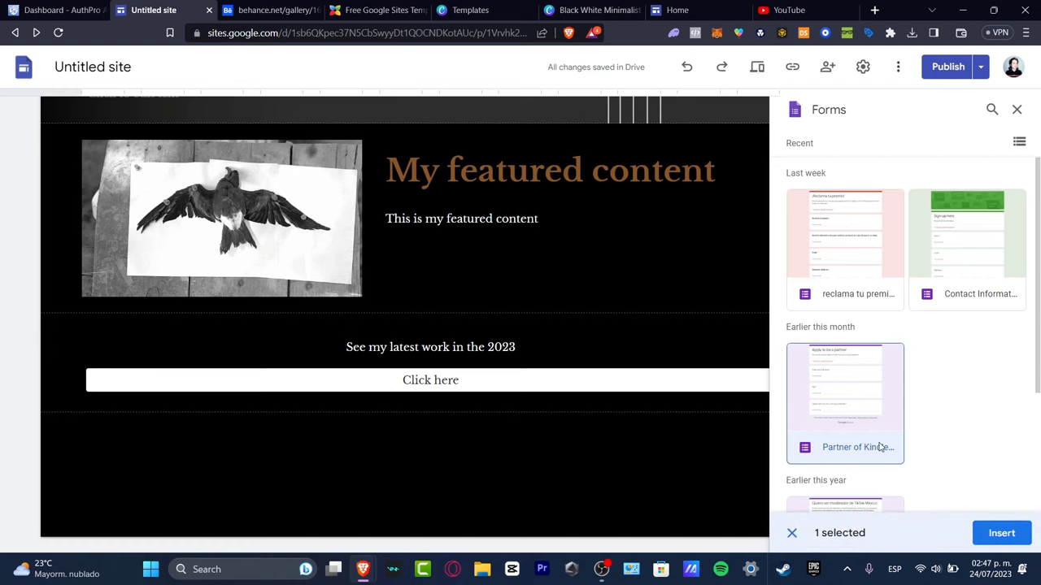
pyautogui.click(1000, 533)
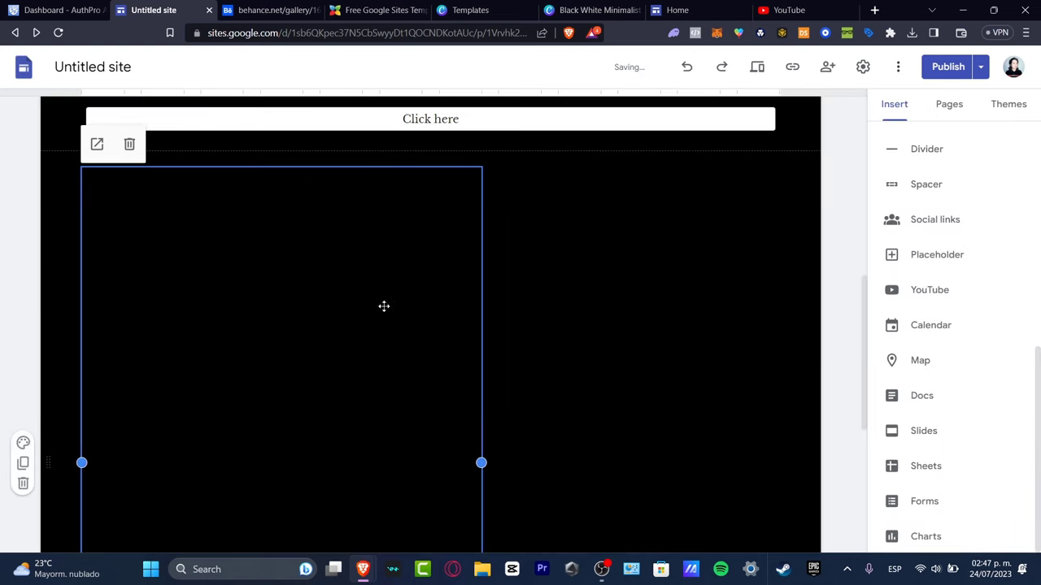
# Drag the embedded form to the centre of its section and check it, then browse Charts
pyautogui.moveTo(384, 306); pyautogui.dragTo(488, 309)
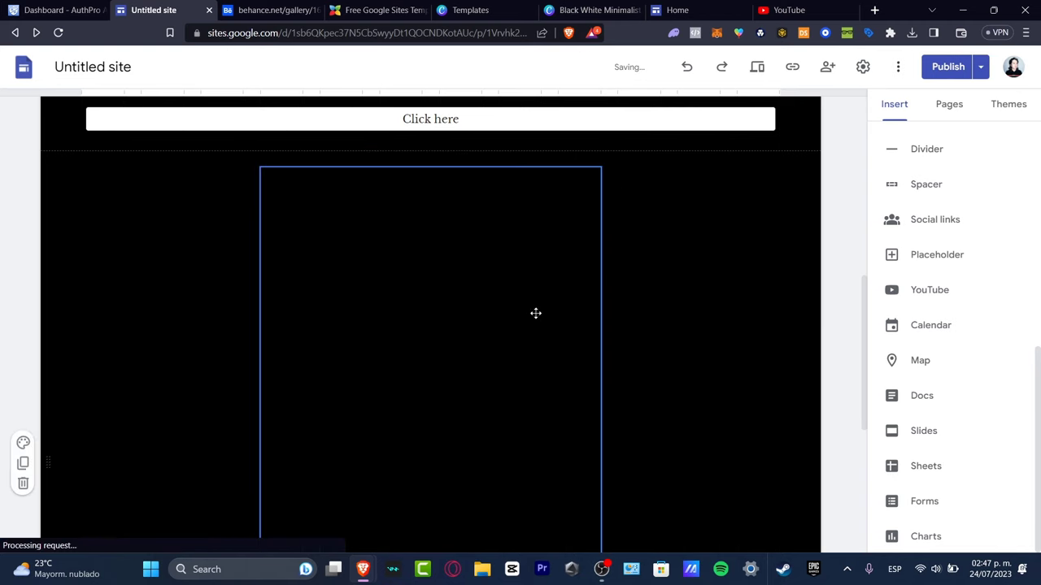
pyautogui.scroll(-5, 777, 373)
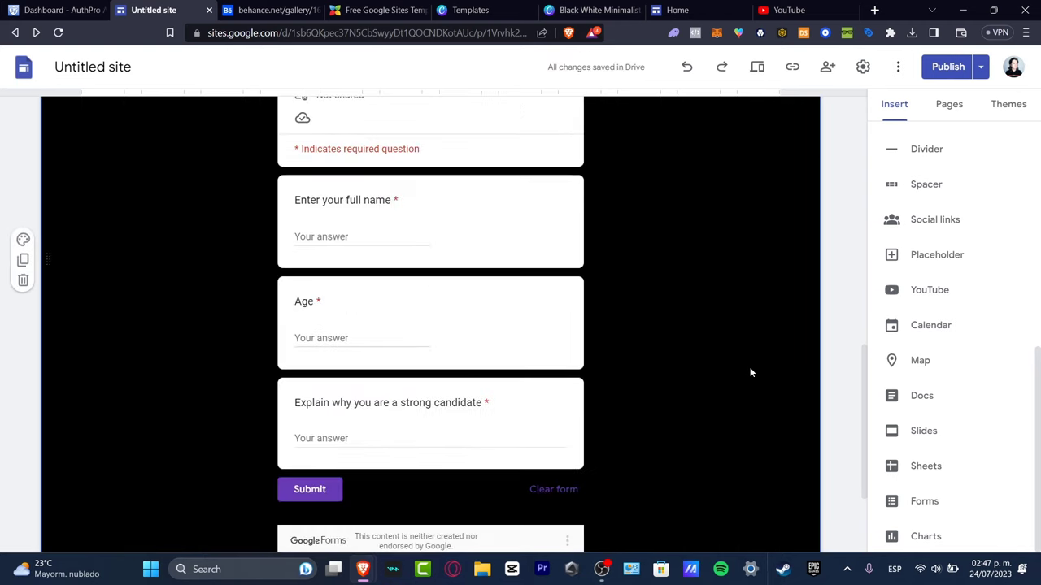
pyautogui.scroll(15, 748, 373)
pyautogui.scroll(-10, 748, 367)
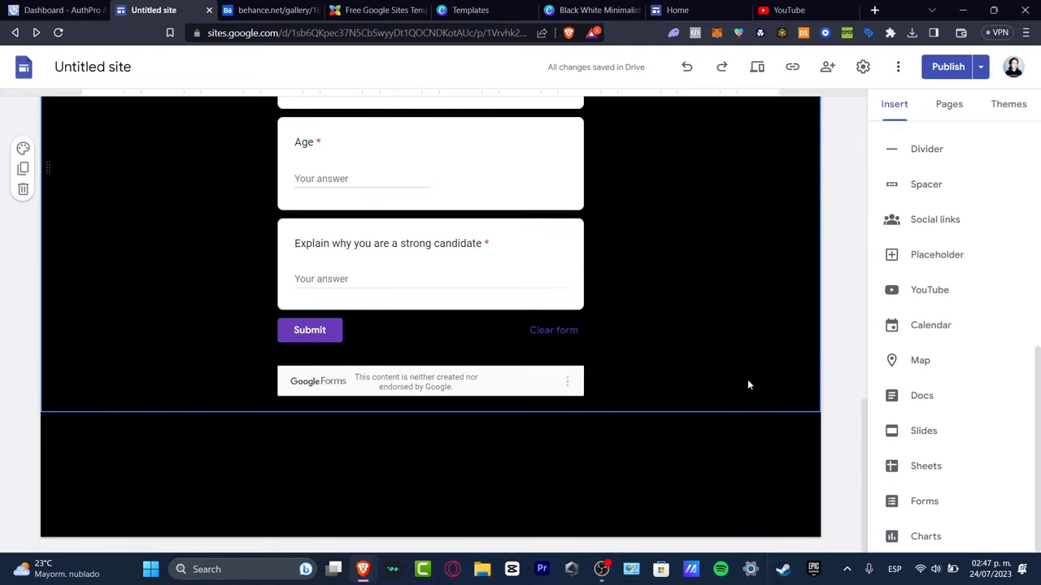
pyautogui.click(963, 543)
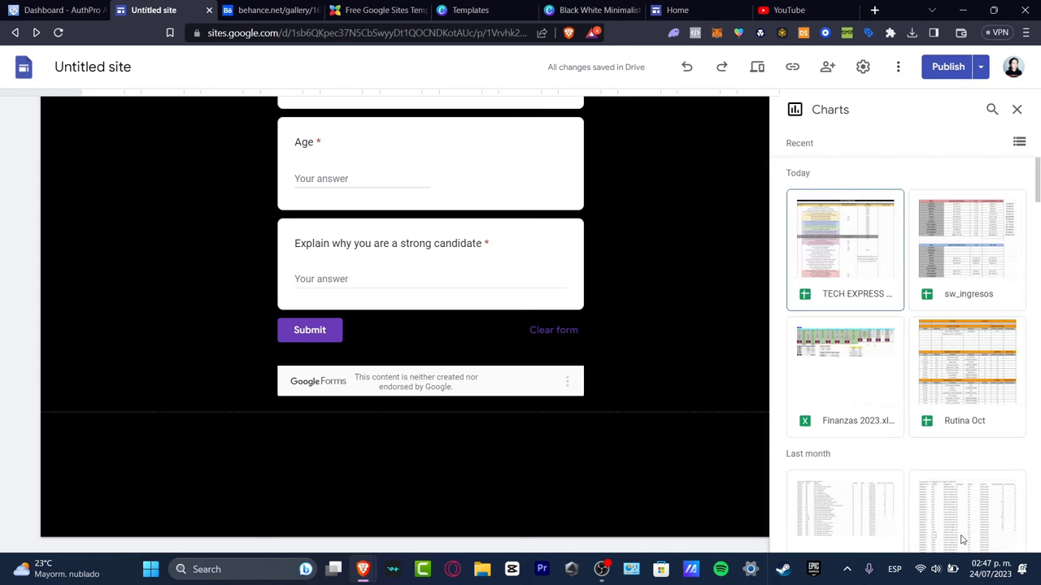
# Bring up the Canva portfolio design scrolled to its TECH EXPRESS cover page
pyautogui.click(606, 8)
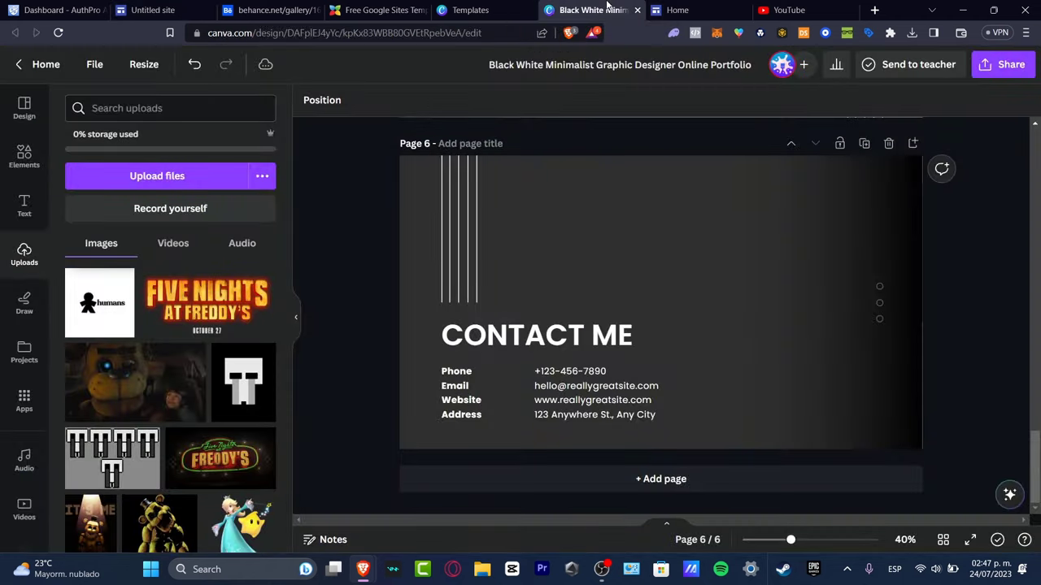
pyautogui.scroll(10, 769, 314)
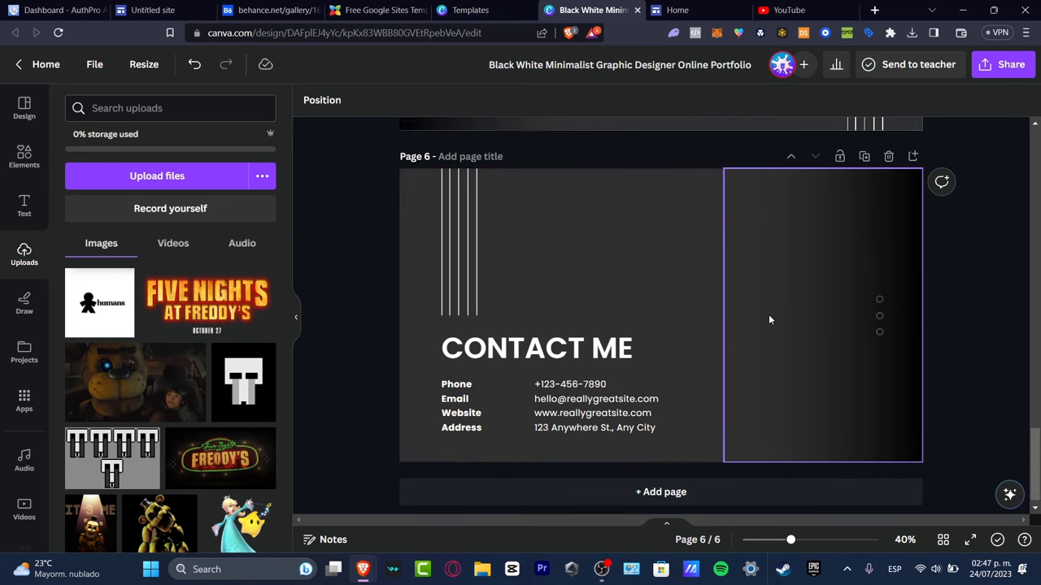
pyautogui.scroll(12, 768, 314)
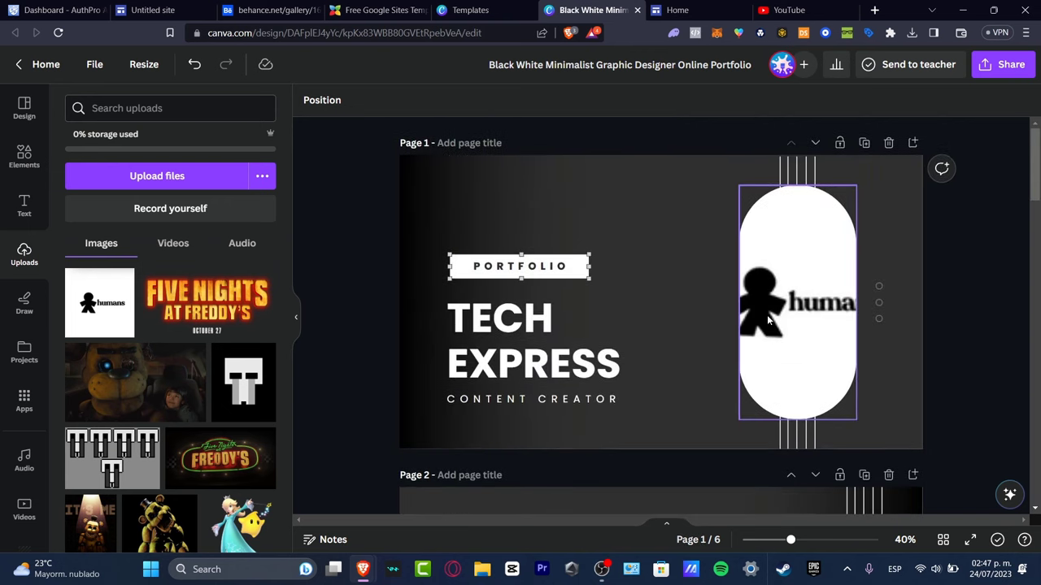
# On Steegle, go to Google Sites > Free Templates and open the Fintan Gym - FREE template
pyautogui.click(381, 8)
pyautogui.scroll(-10, 683, 345)
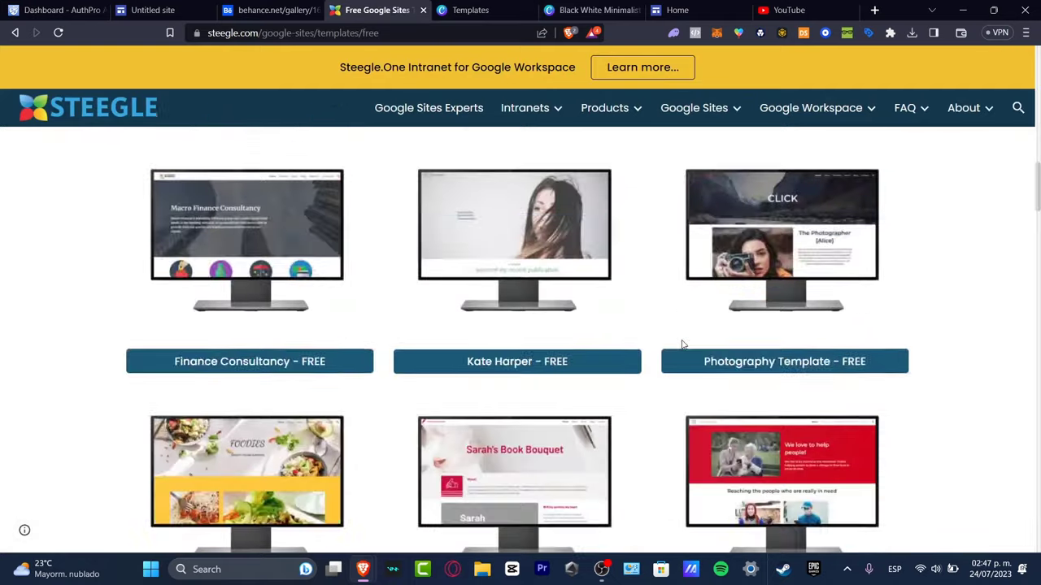
pyautogui.scroll(-5, 683, 345)
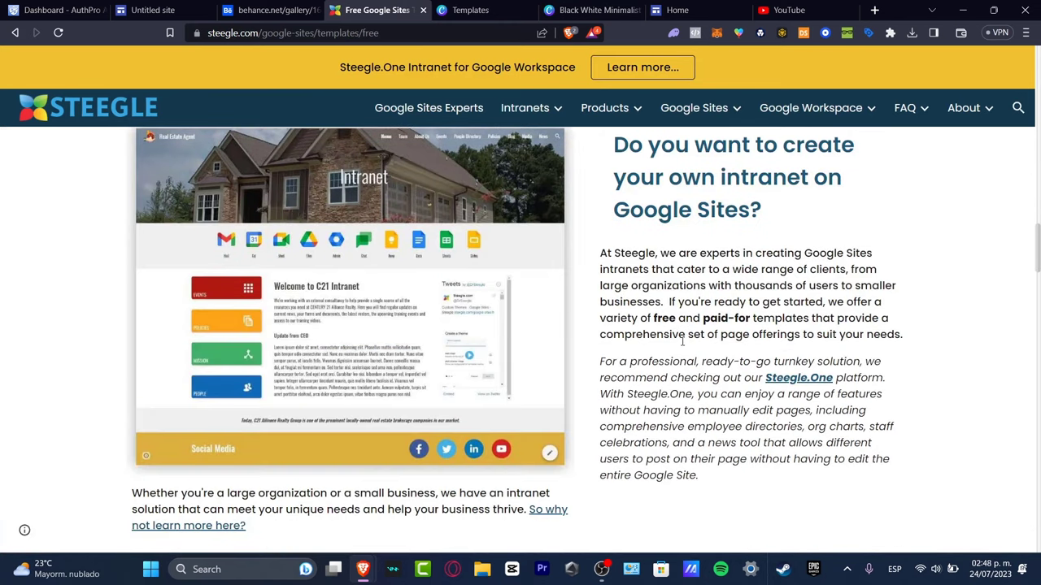
pyautogui.moveTo(692, 108)
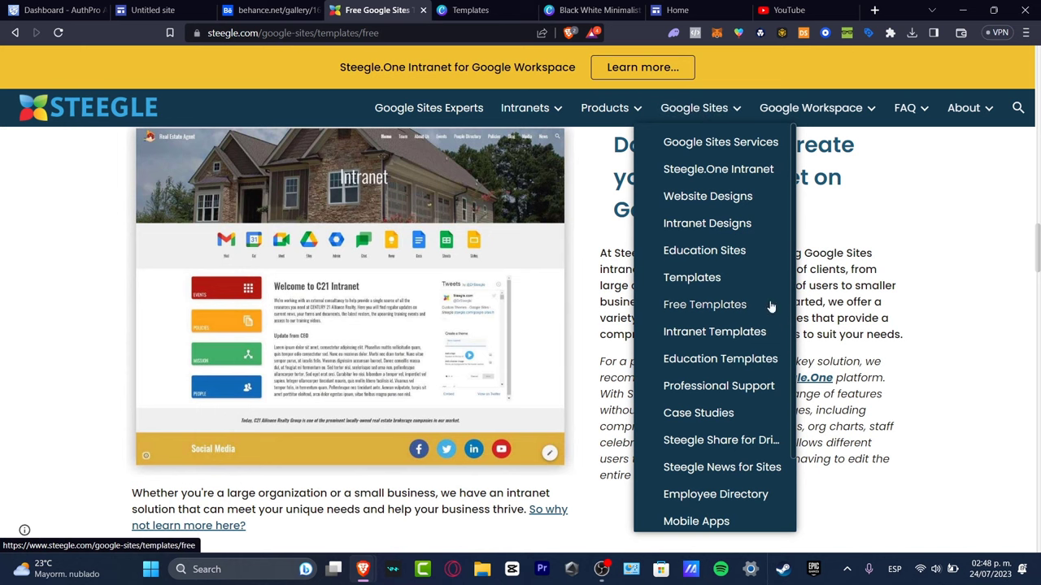
pyautogui.click(738, 305)
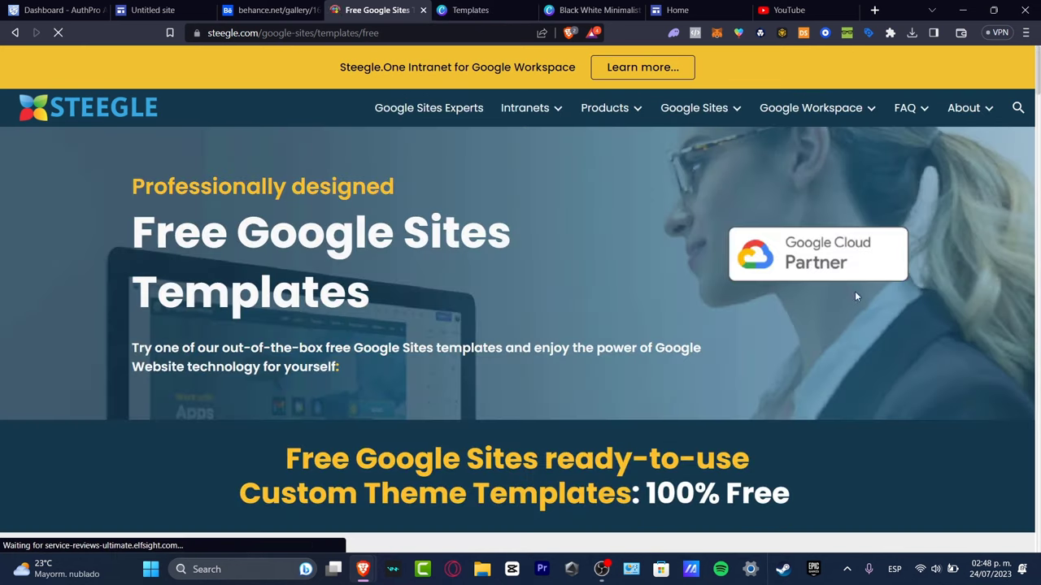
pyautogui.scroll(-10, 847, 254)
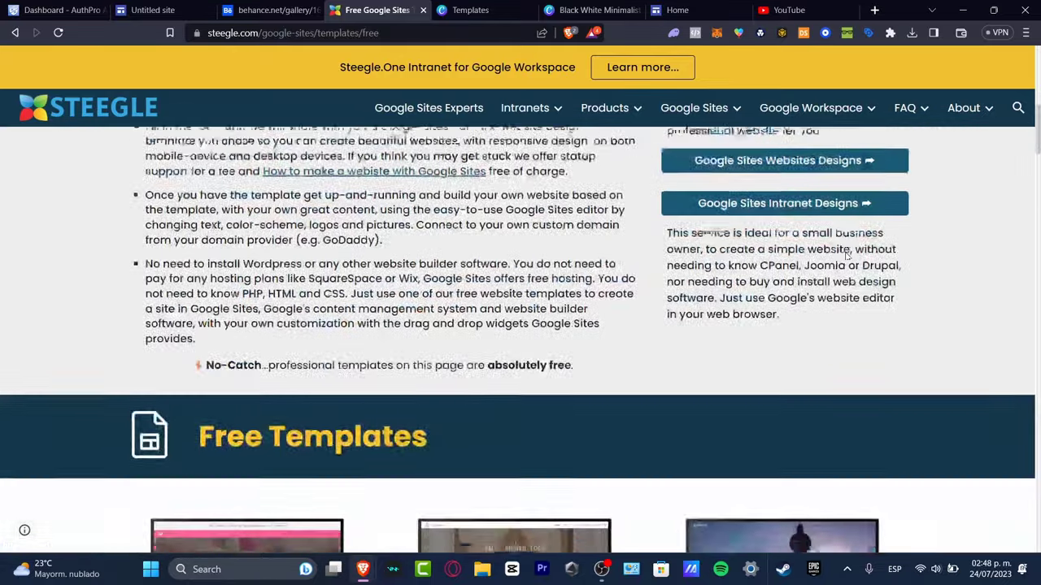
pyautogui.scroll(-5, 847, 256)
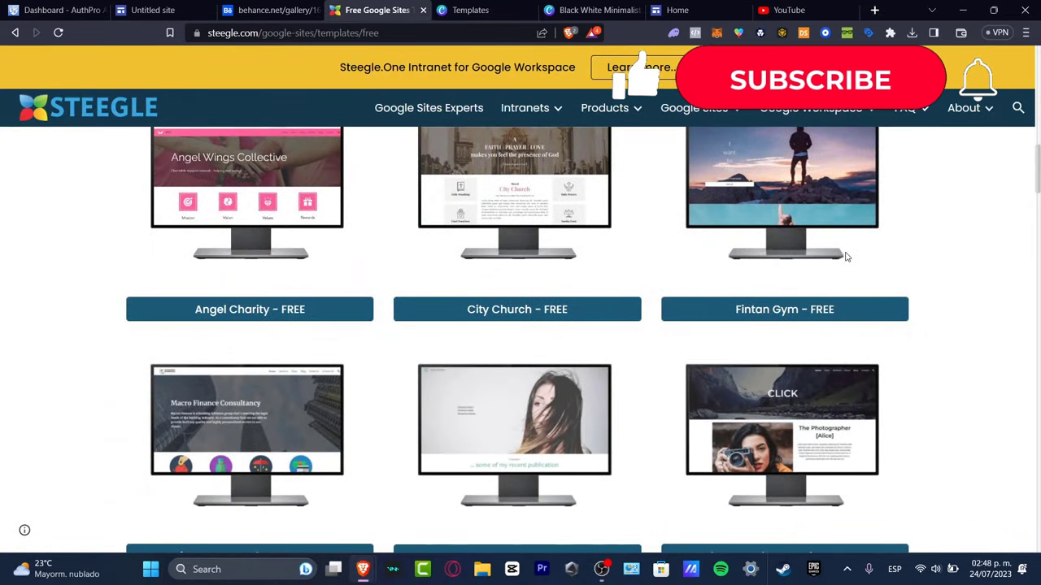
pyautogui.scroll(1, 845, 257)
pyautogui.scroll(2, 845, 257)
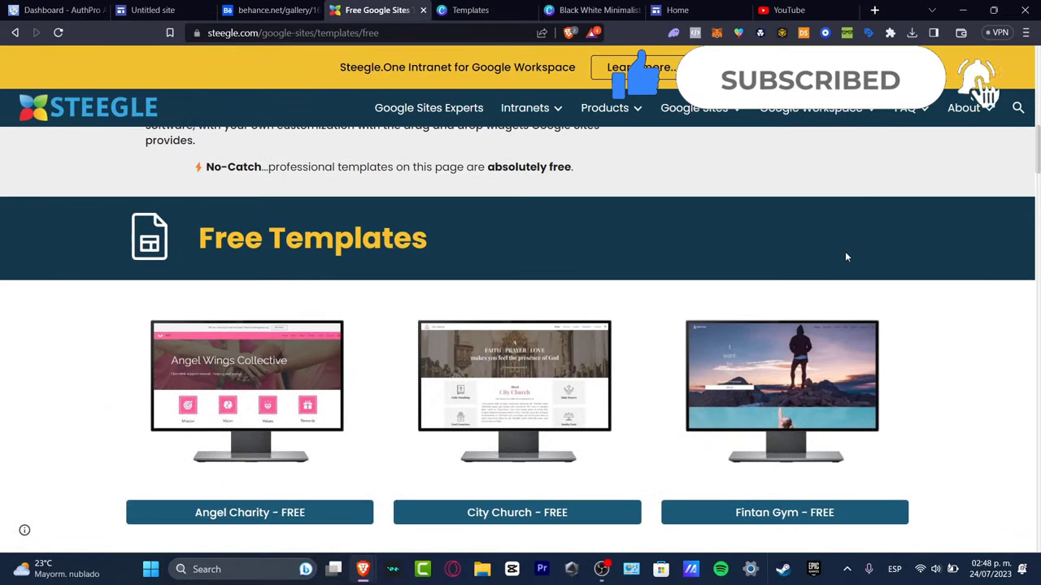
pyautogui.click(816, 518)
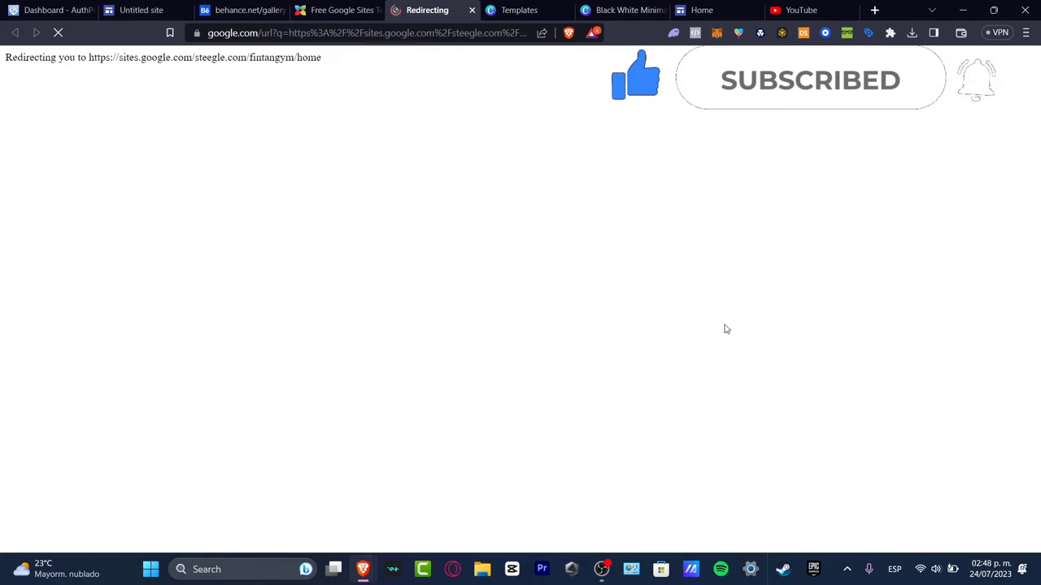